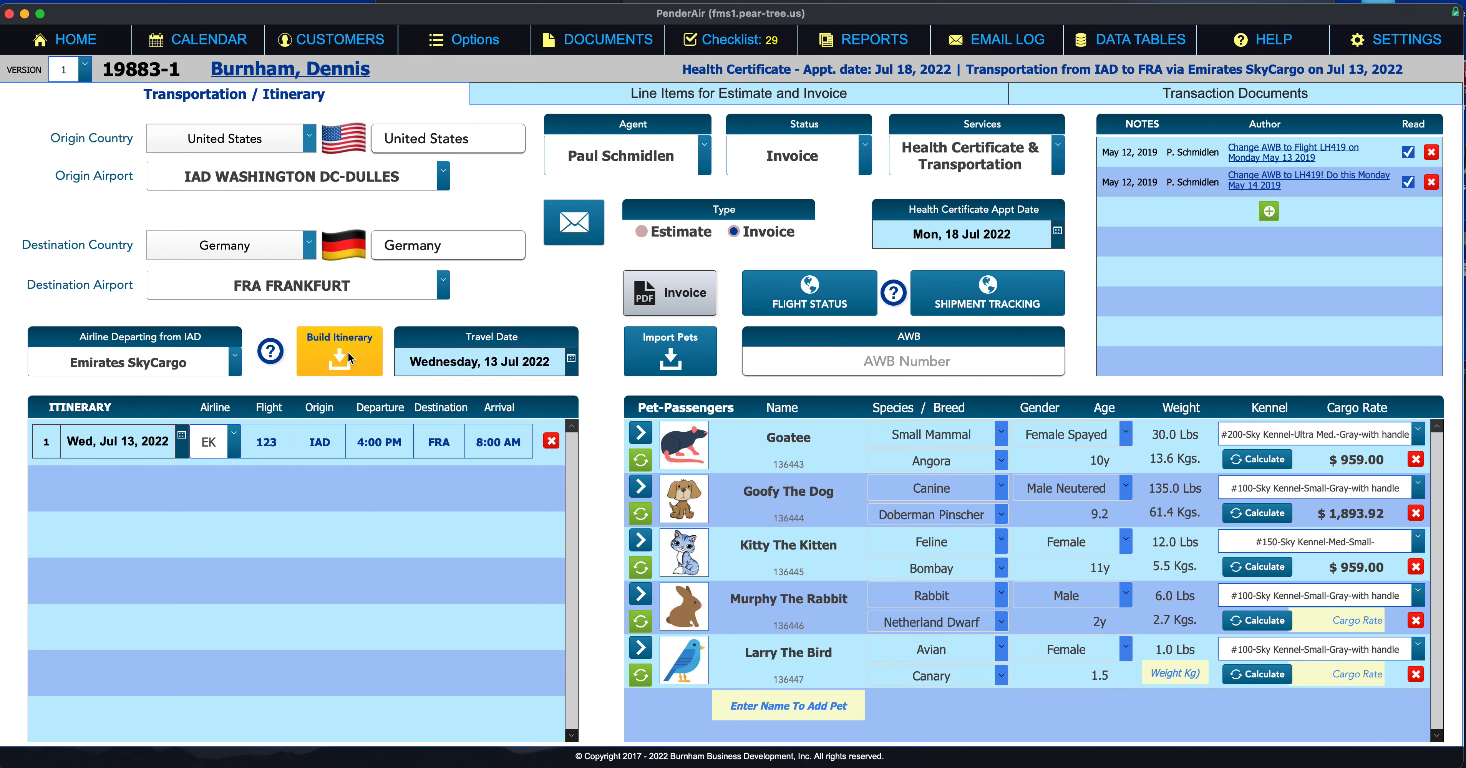
Step: Add a blank second leg to the itinerary, then delete it again
left_click(349, 353)
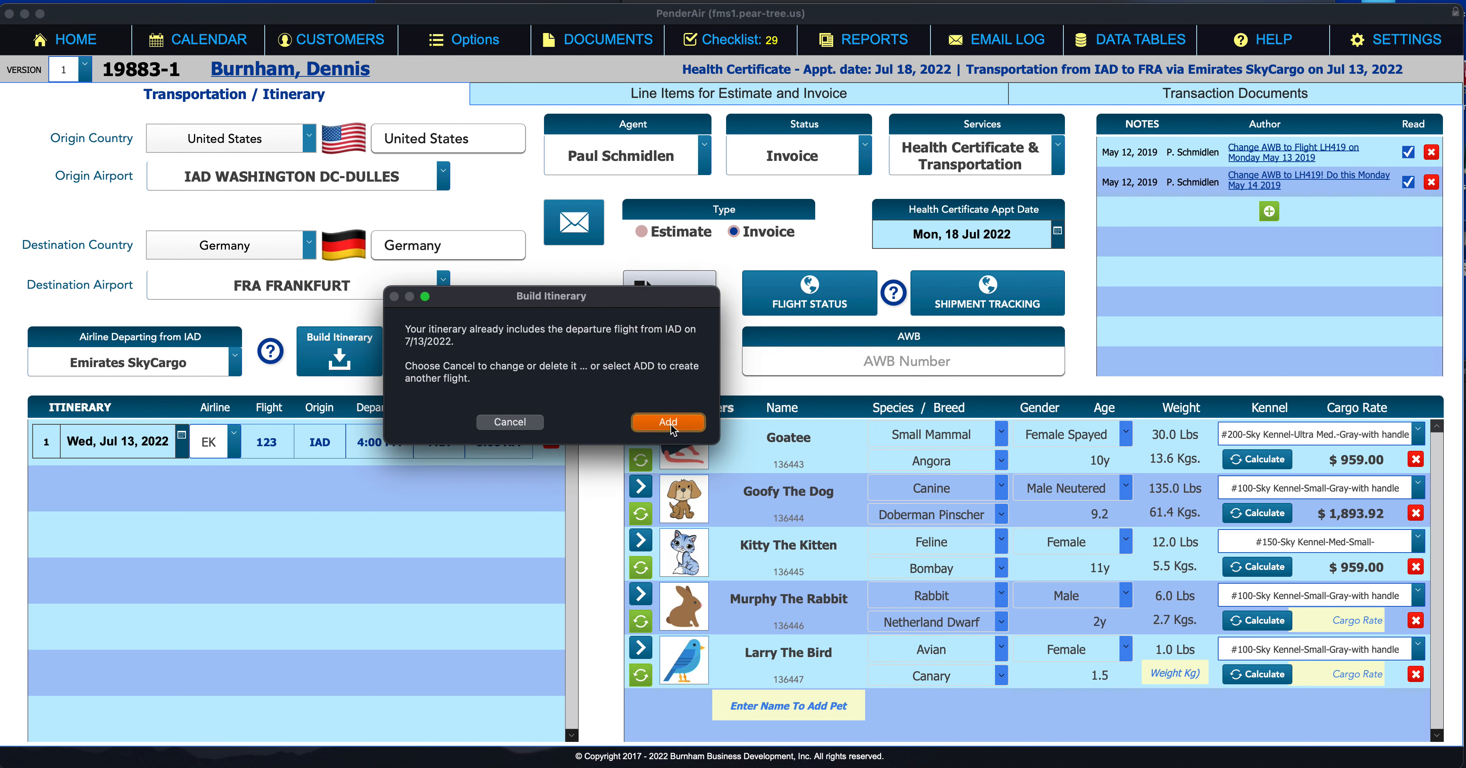
left_click(669, 422)
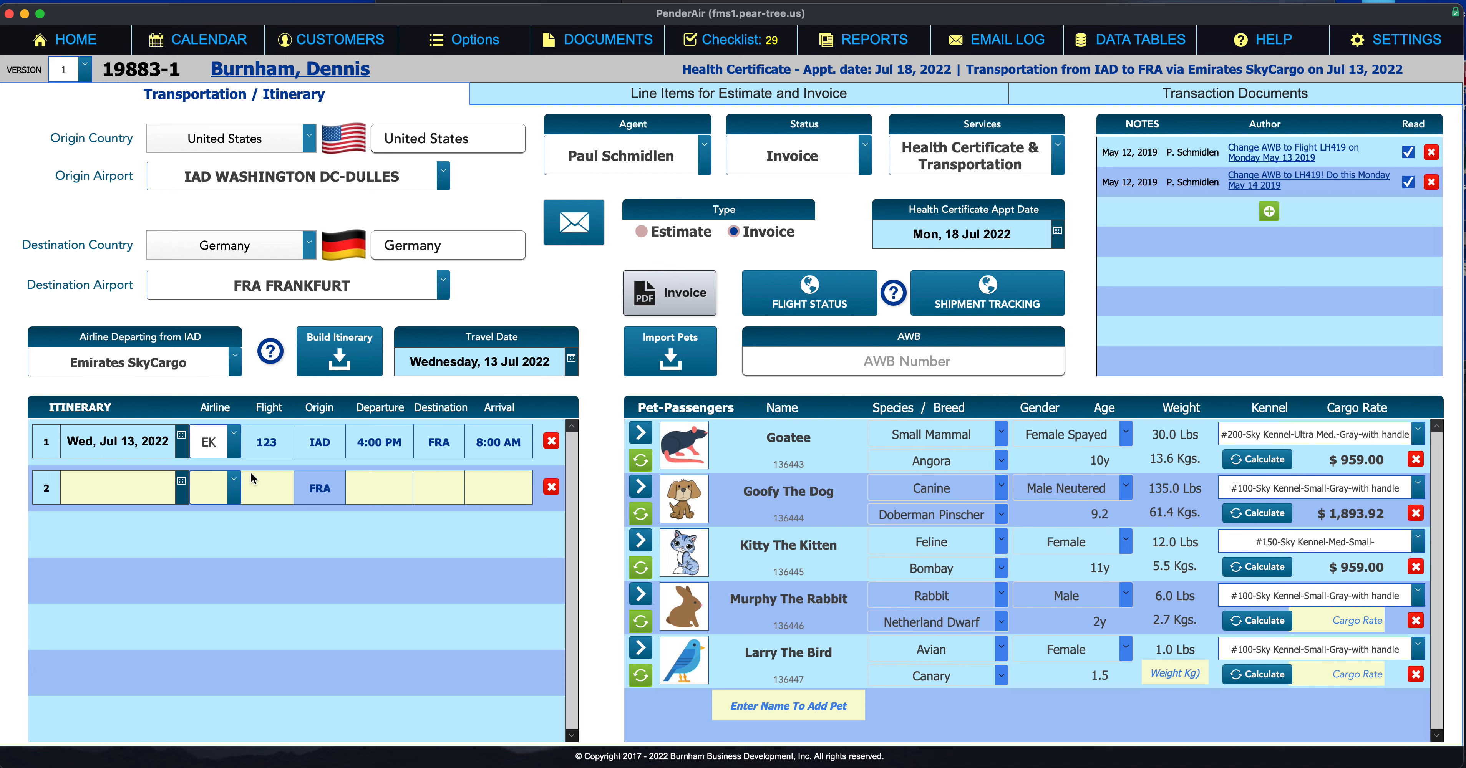
left_click(551, 487)
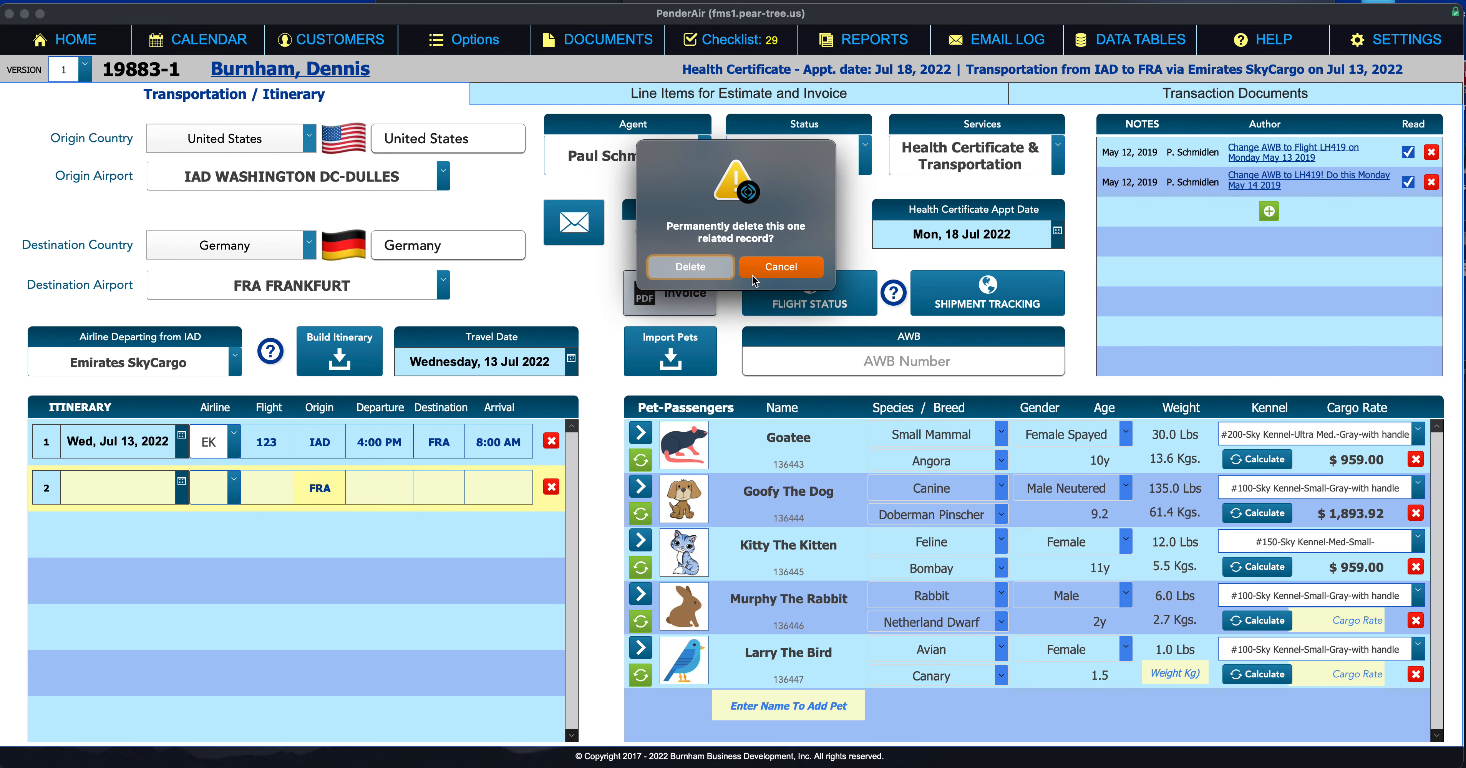
left_click(711, 263)
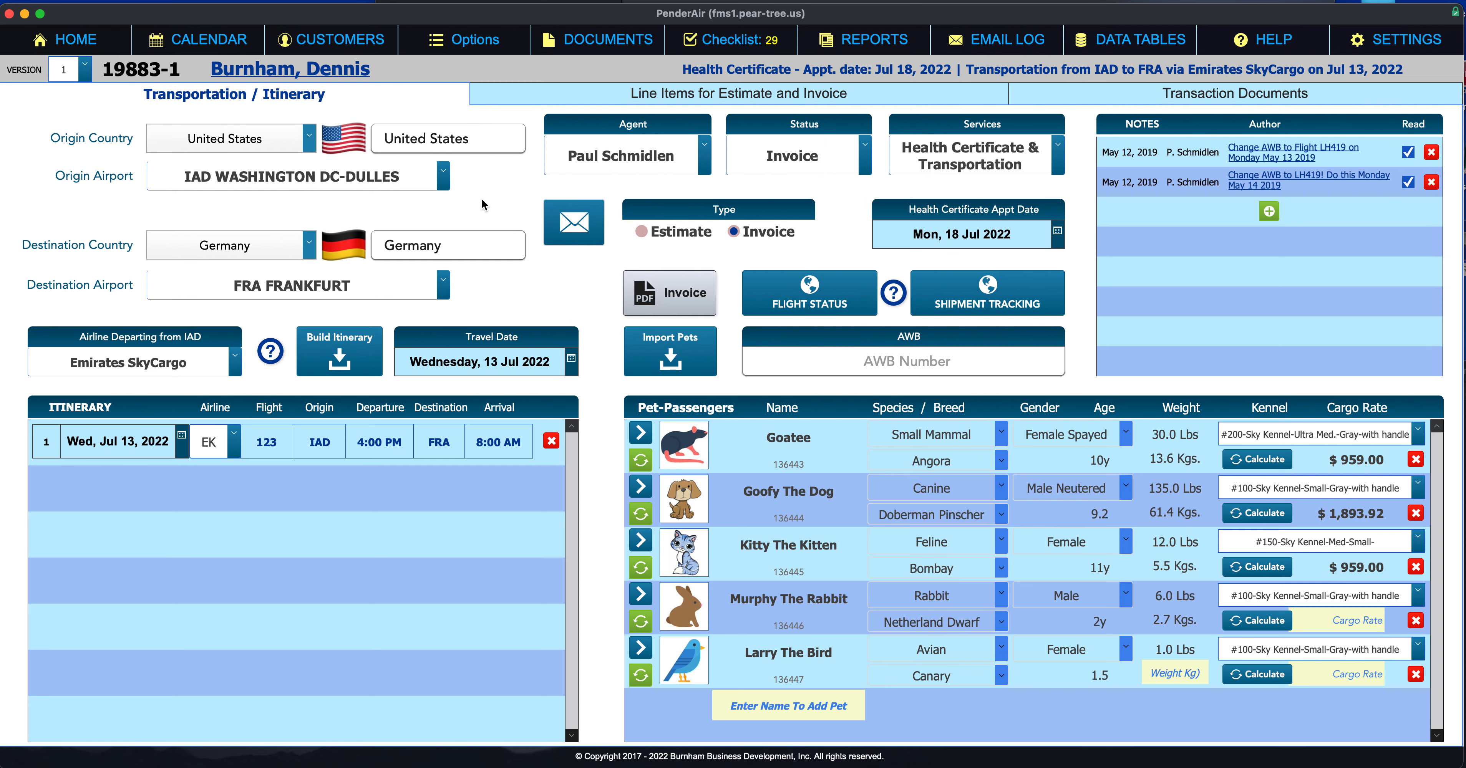
Step: In the transaction options, enter a transaction number to jump to, then close them
left_click(496, 46)
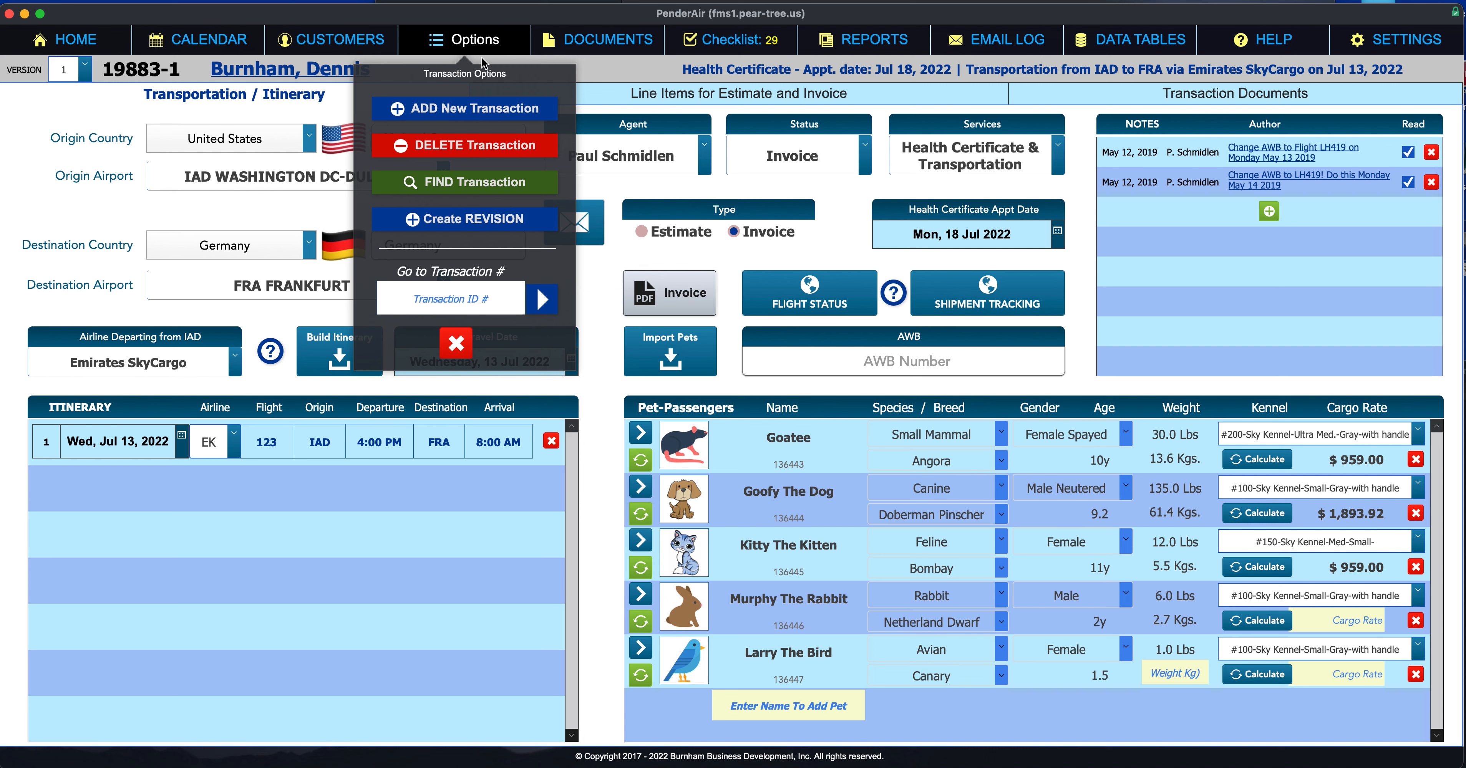
left_click(449, 301)
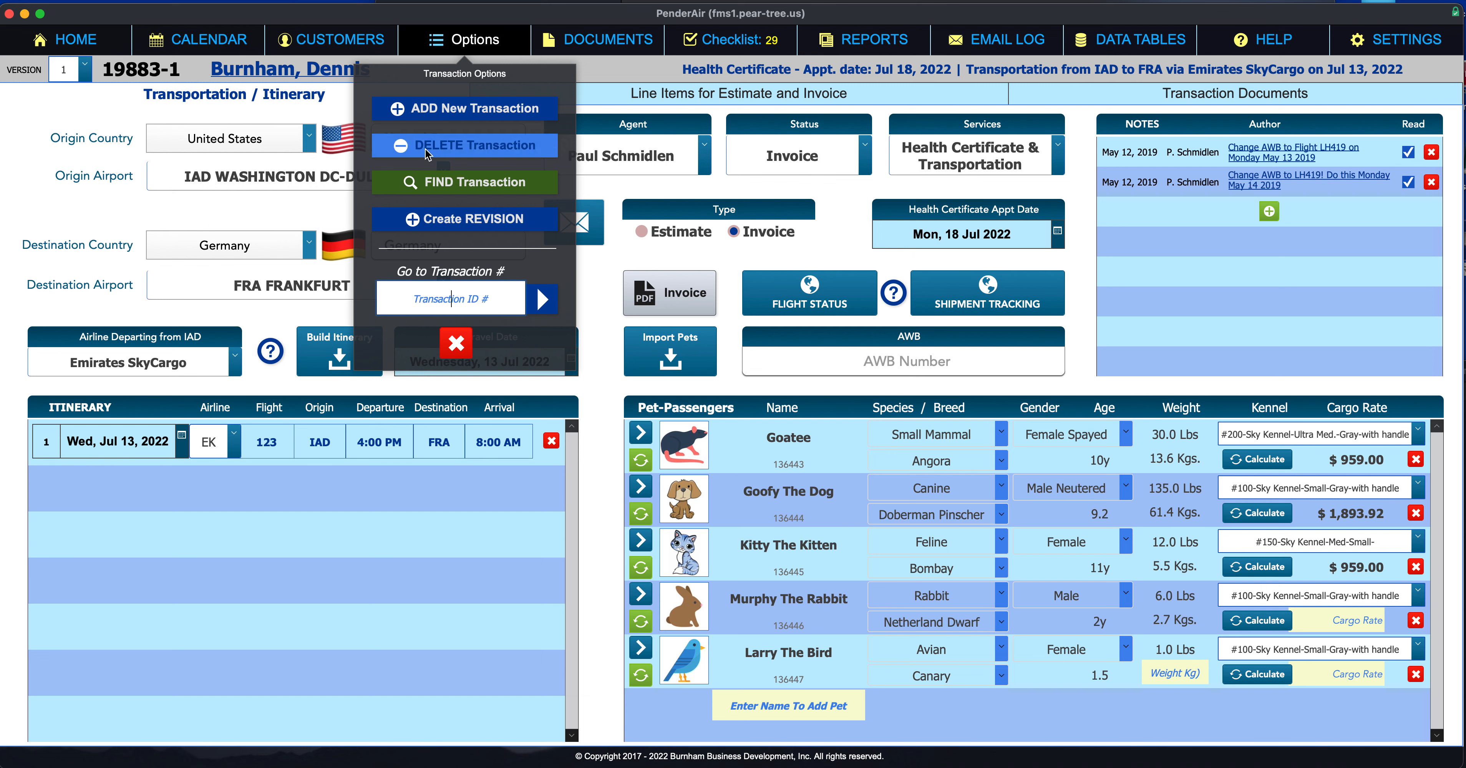
left_click(457, 343)
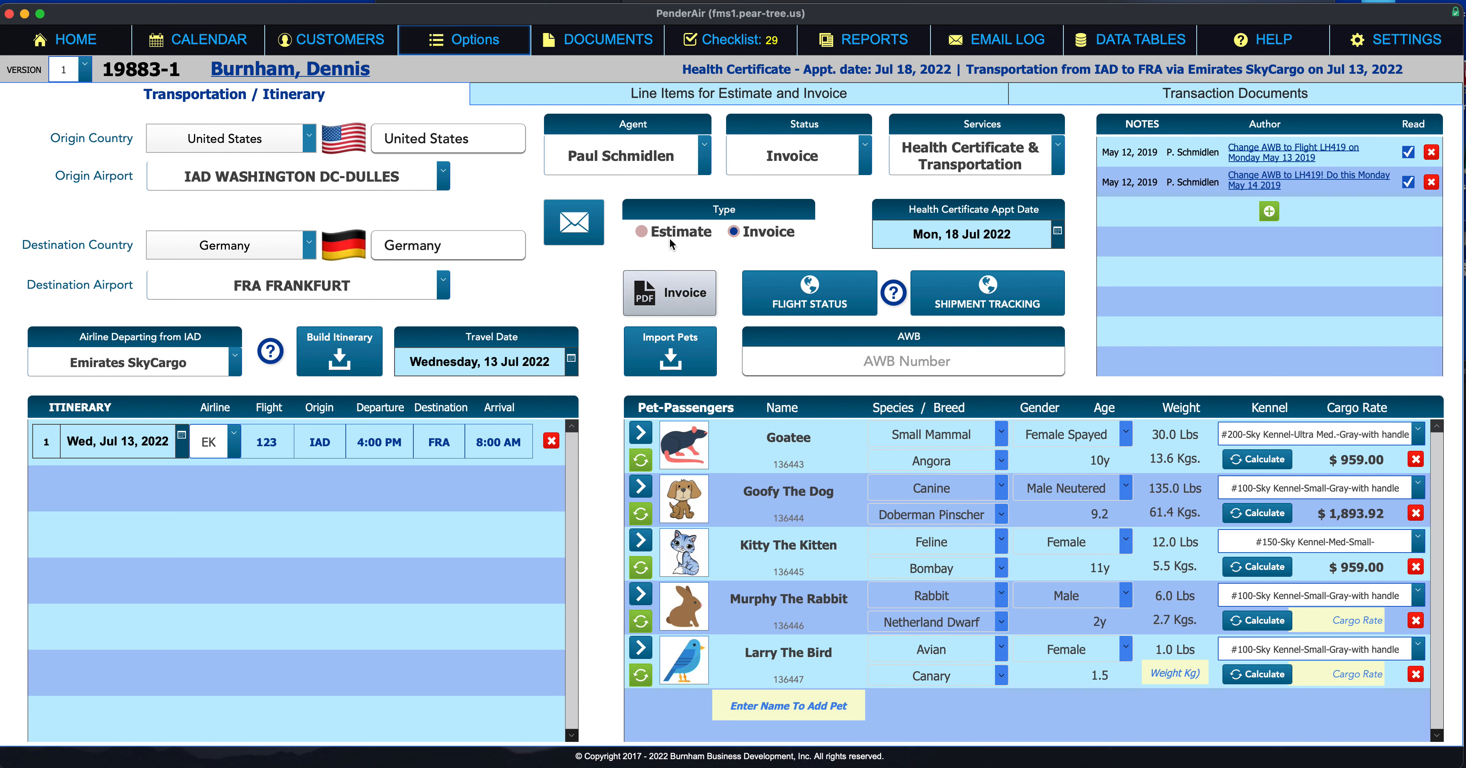
Step: Try Estimate type and Ukraine as origin country, then restore Invoice and United States
left_click(643, 231)
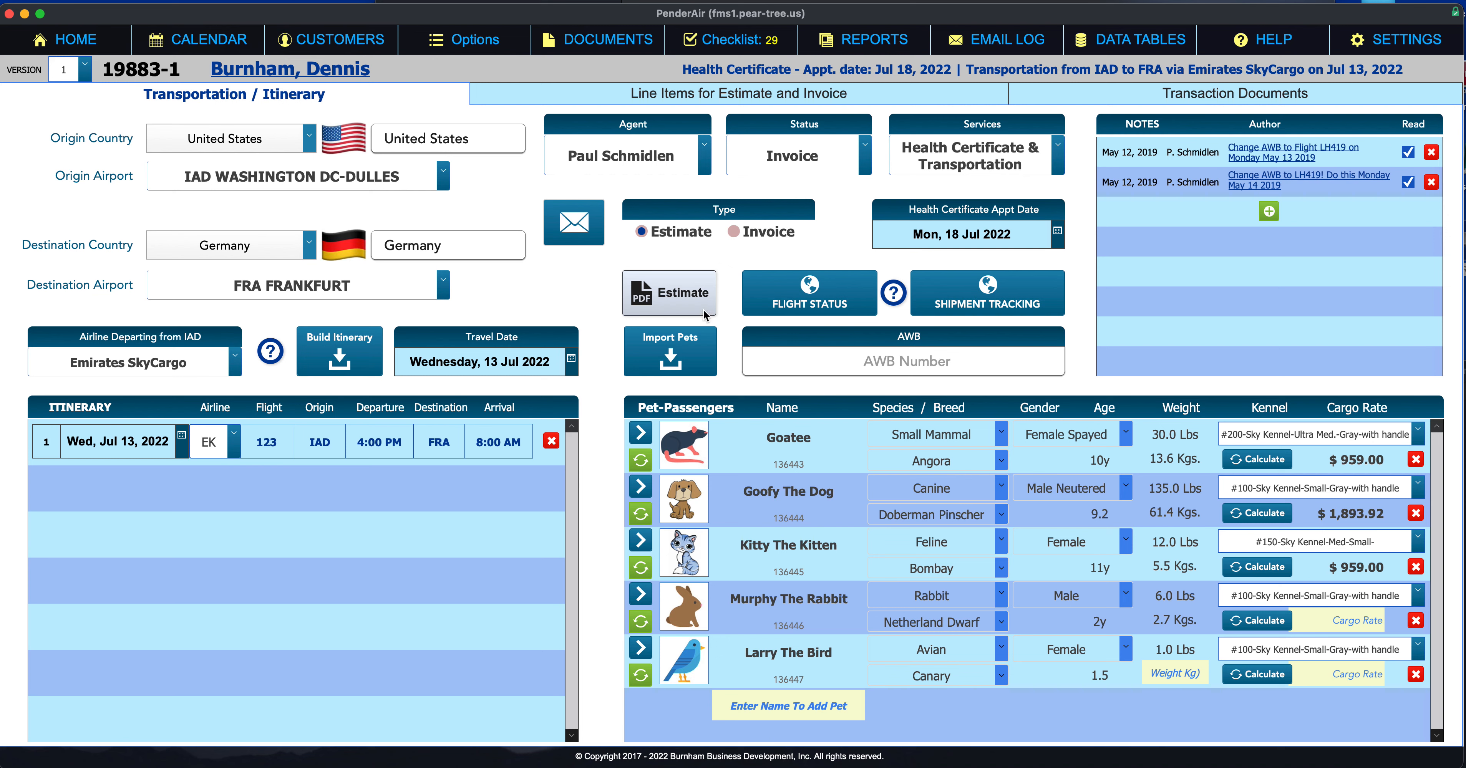
left_click(733, 232)
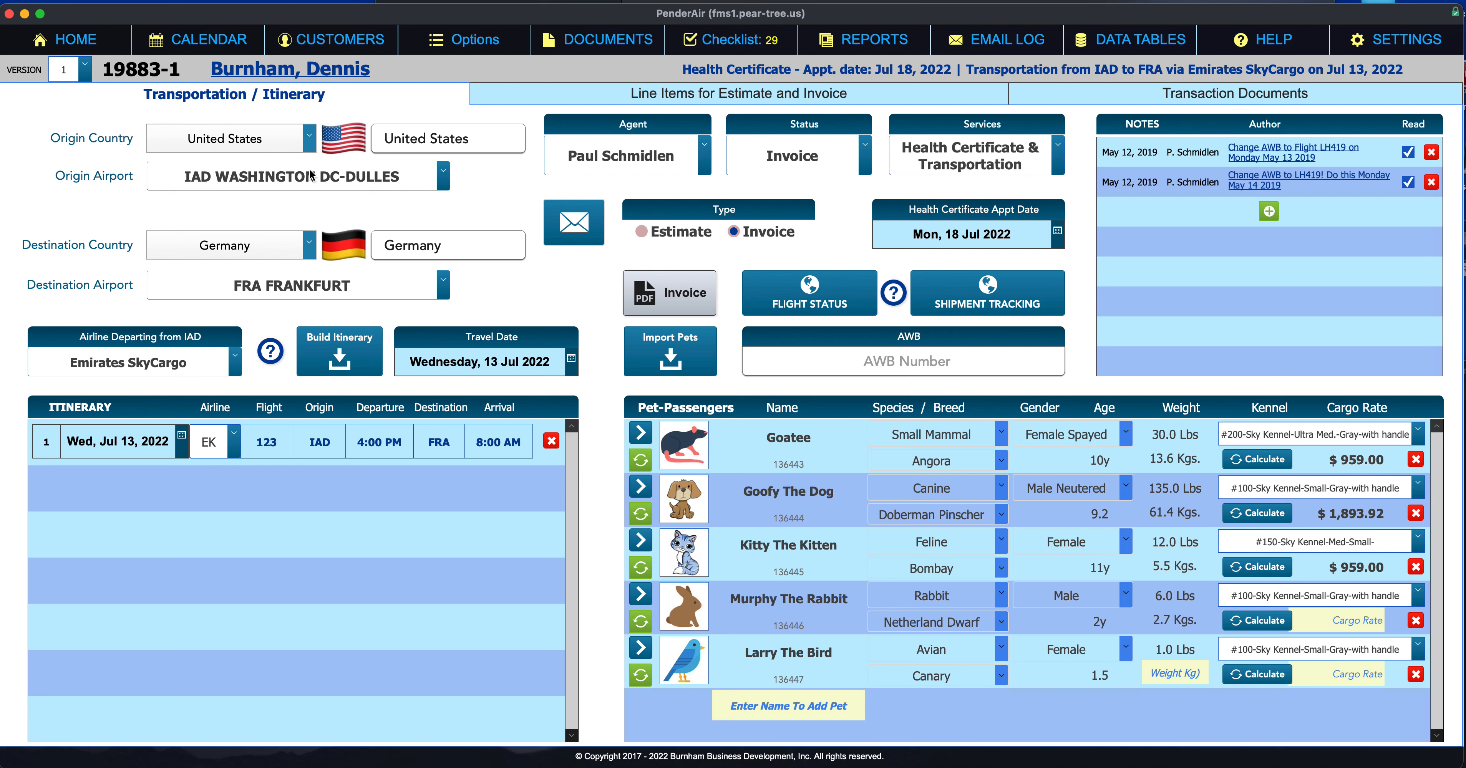
left_click(307, 139)
left_click(274, 199)
left_click(428, 177)
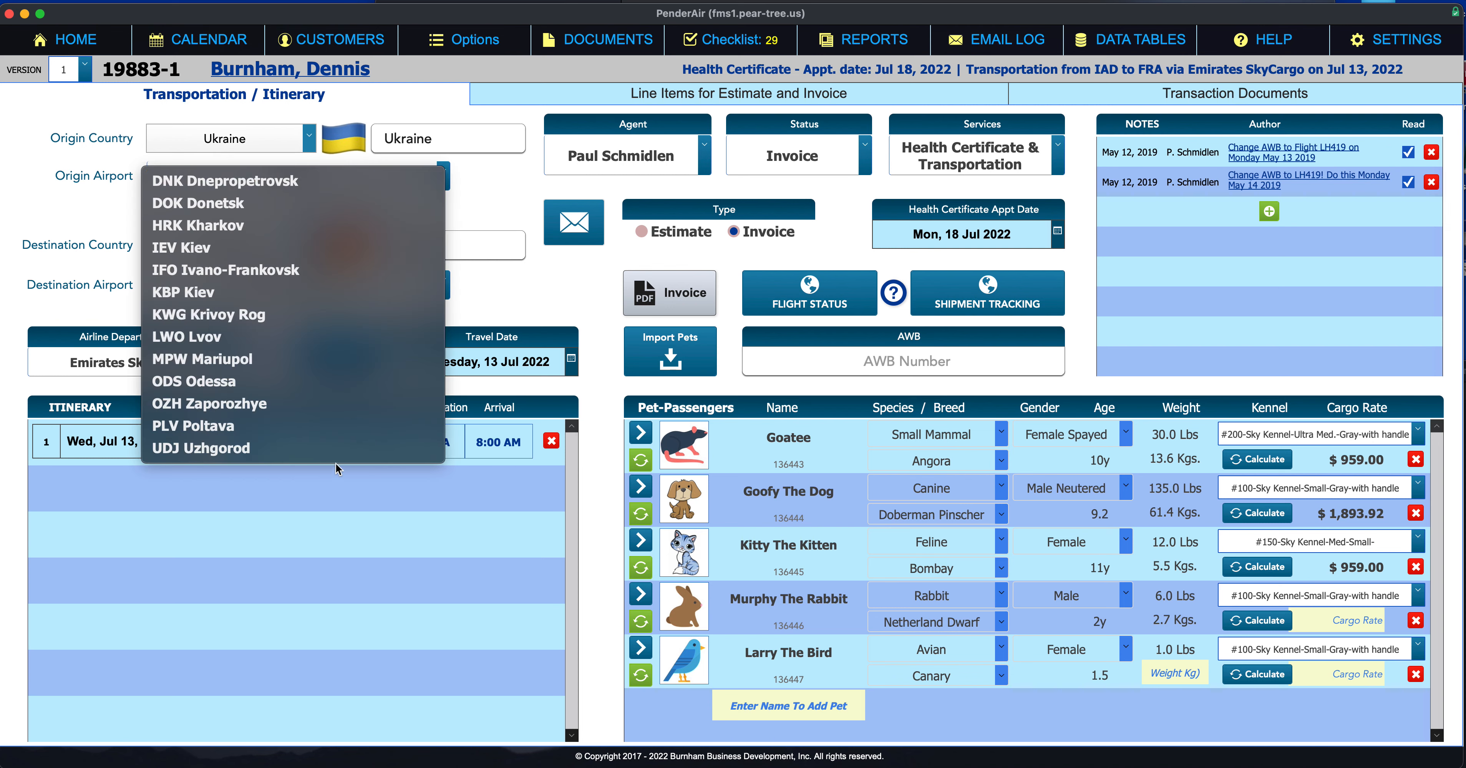
left_click(126, 212)
left_click(232, 139)
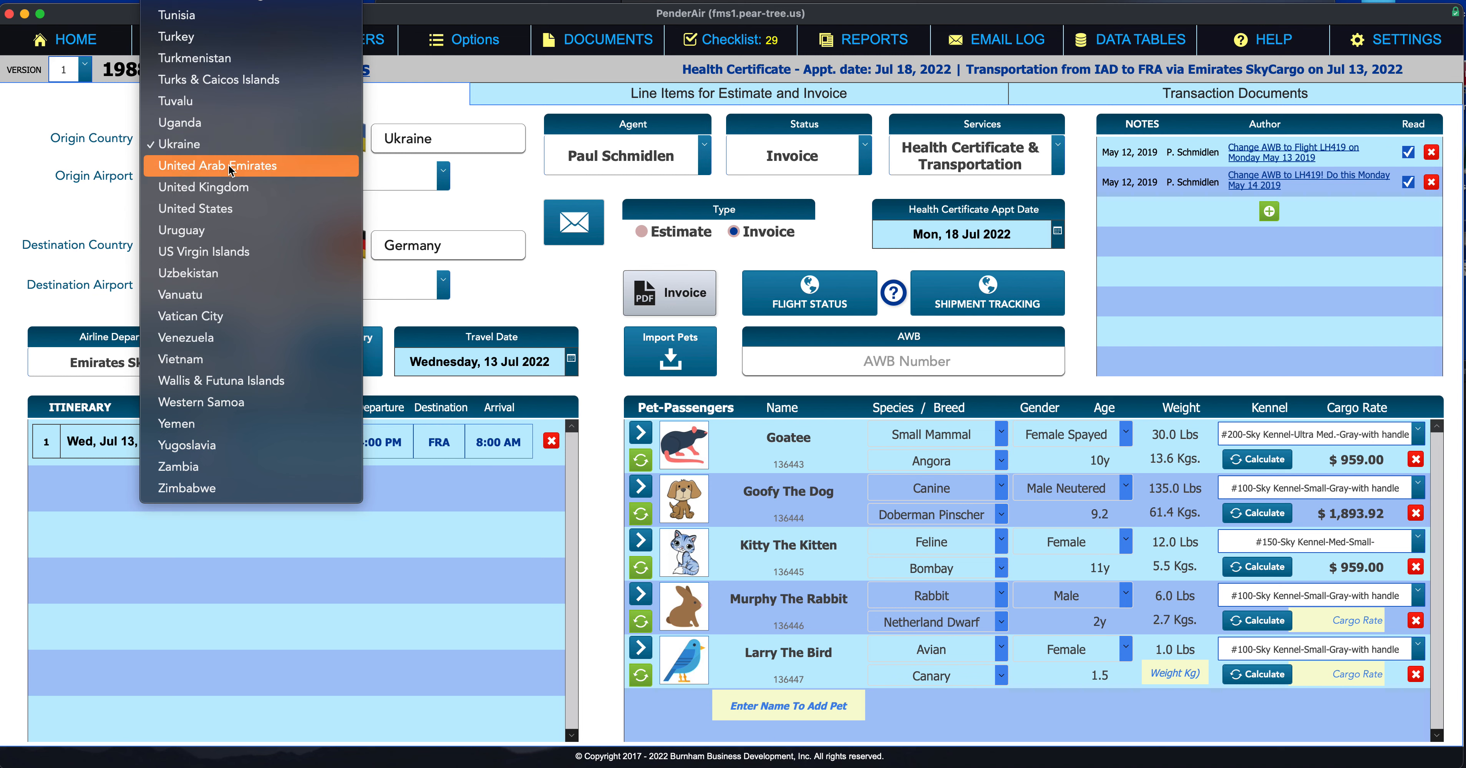
left_click(248, 214)
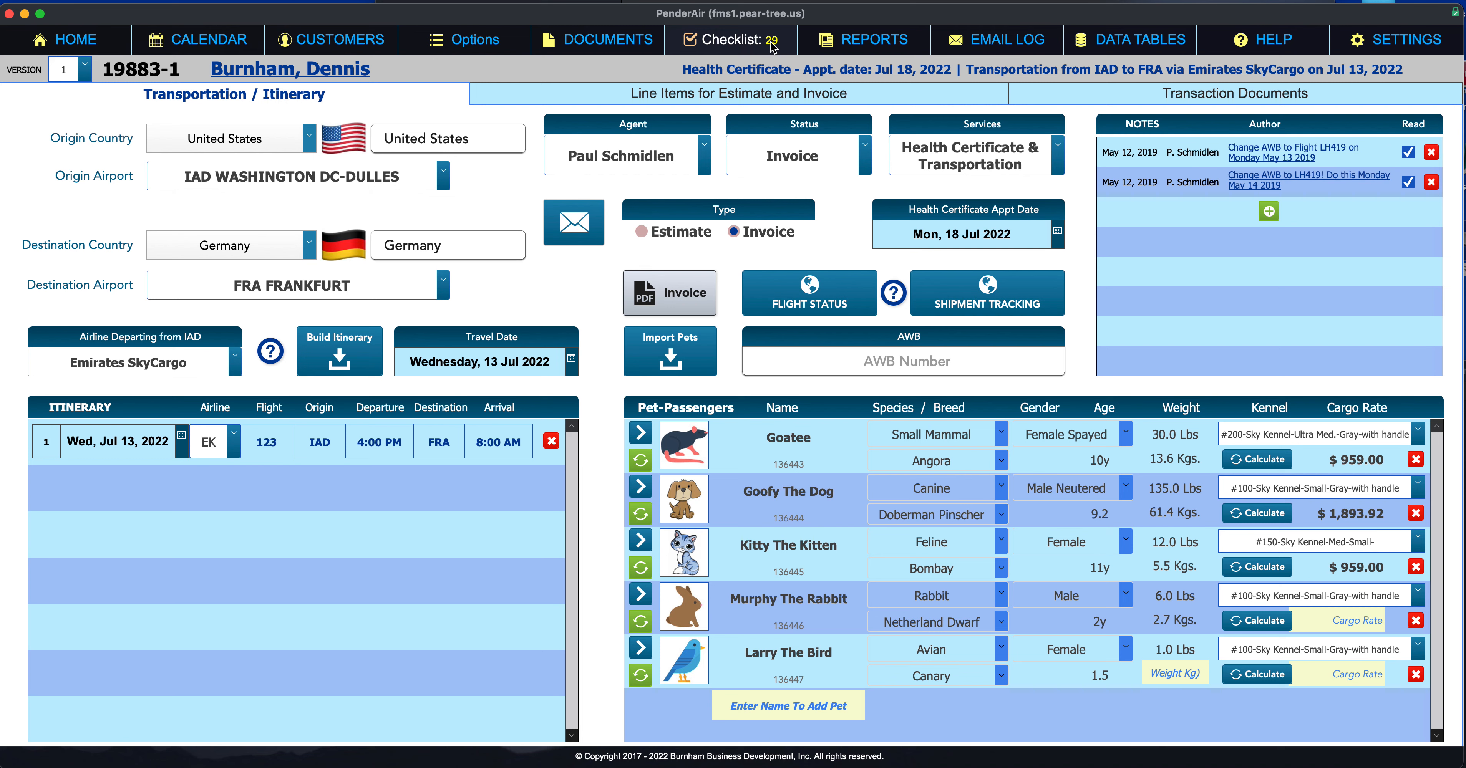
Step: Show the 29-item checklist with due dates, answering No to the calendar refresh
left_click(723, 36)
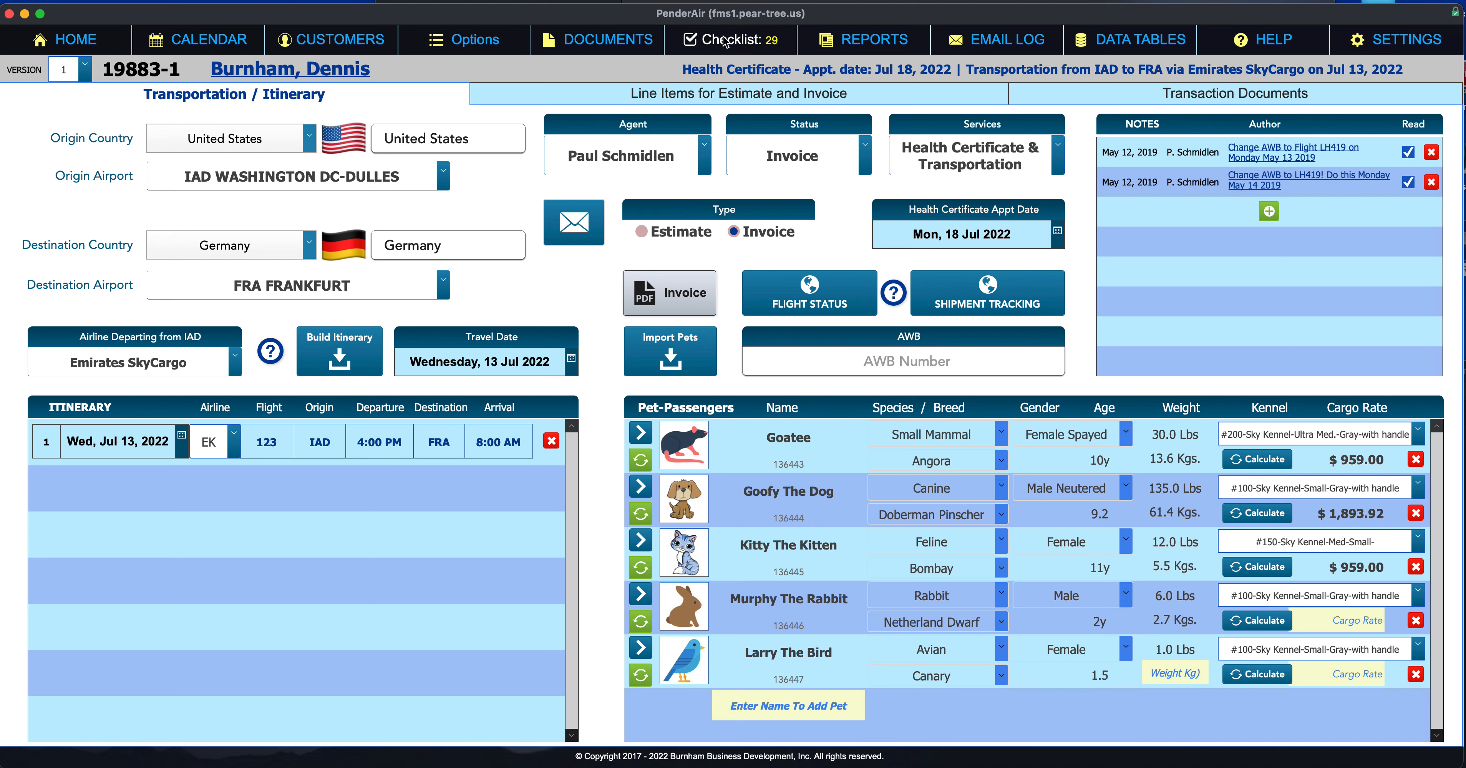
left_click_drag(618, 302, 689, 184)
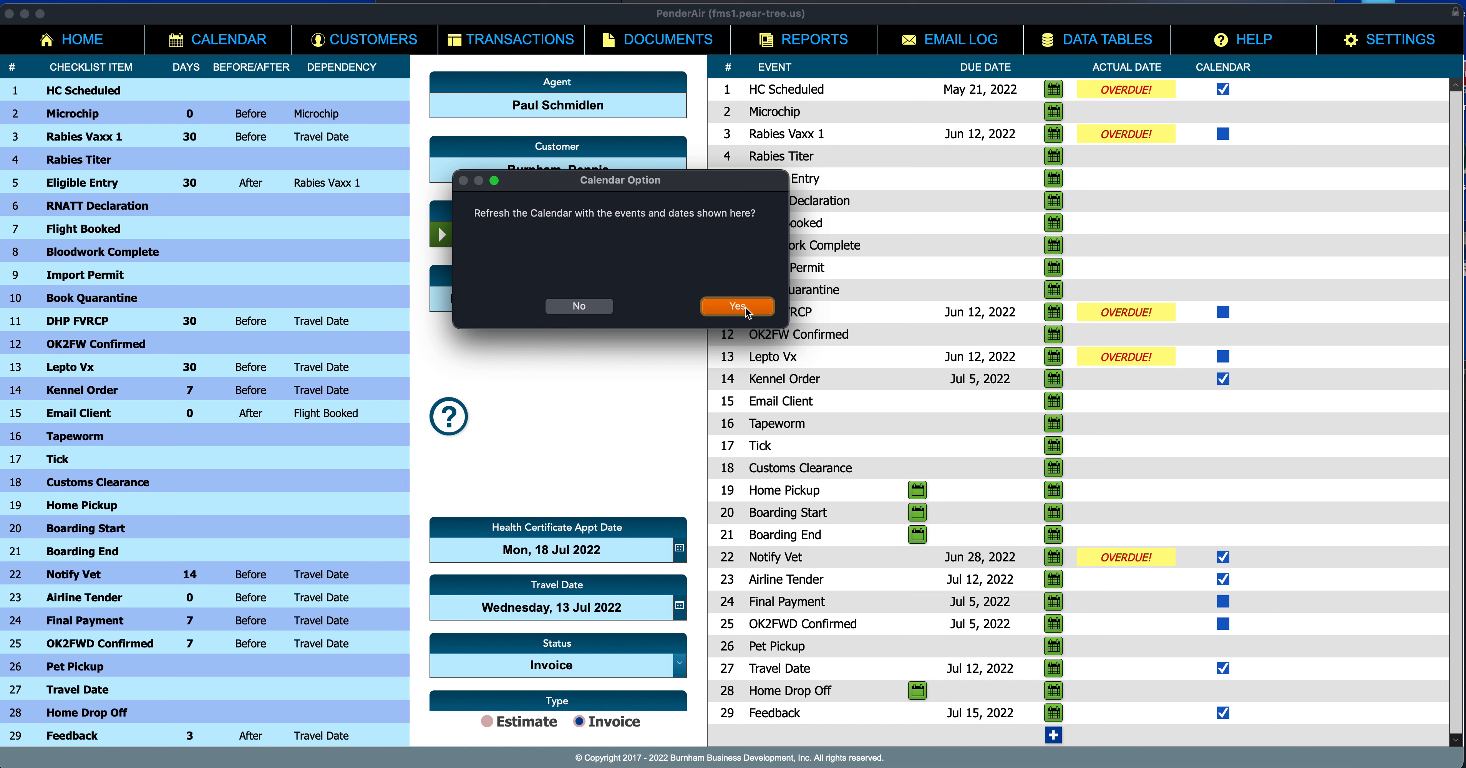
left_click(572, 310)
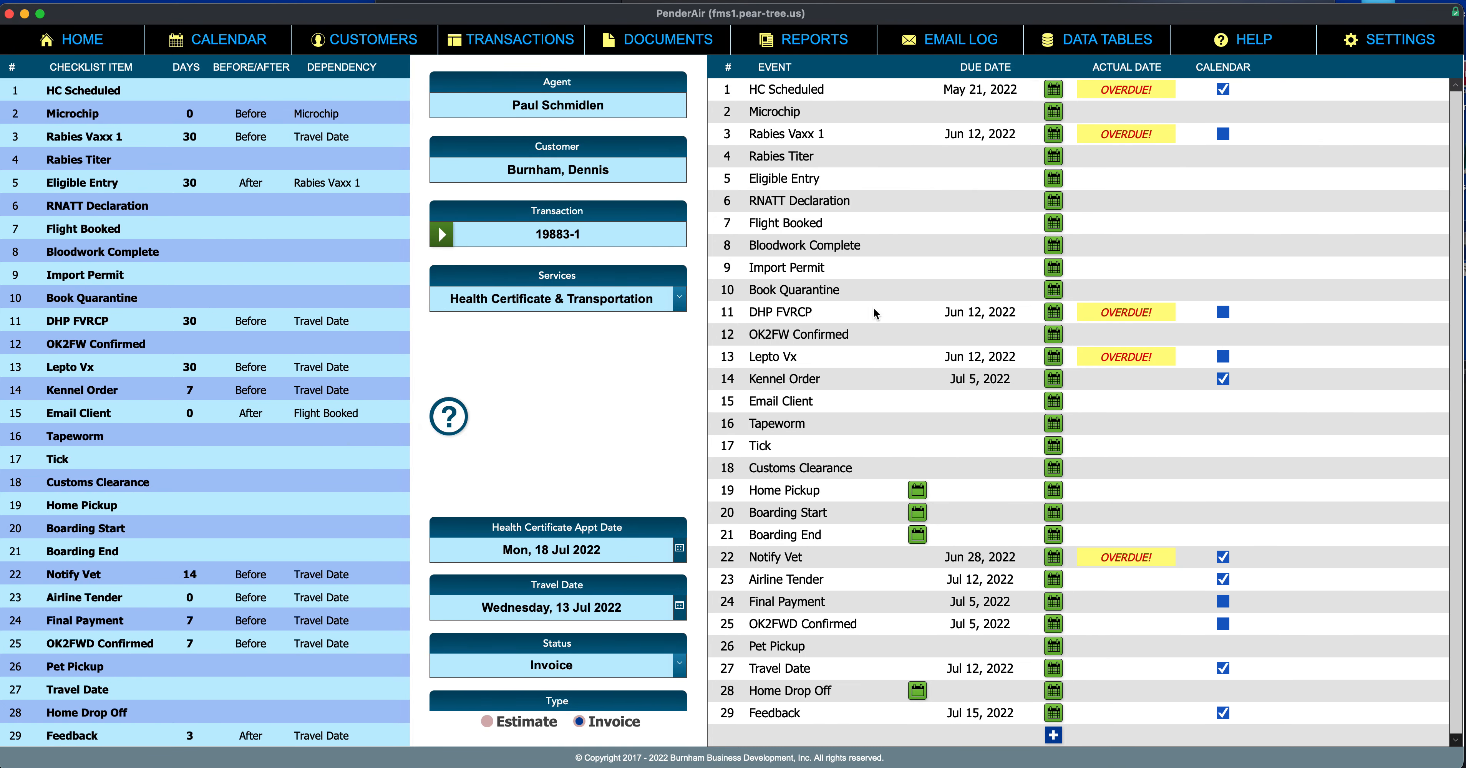
left_click(958, 669)
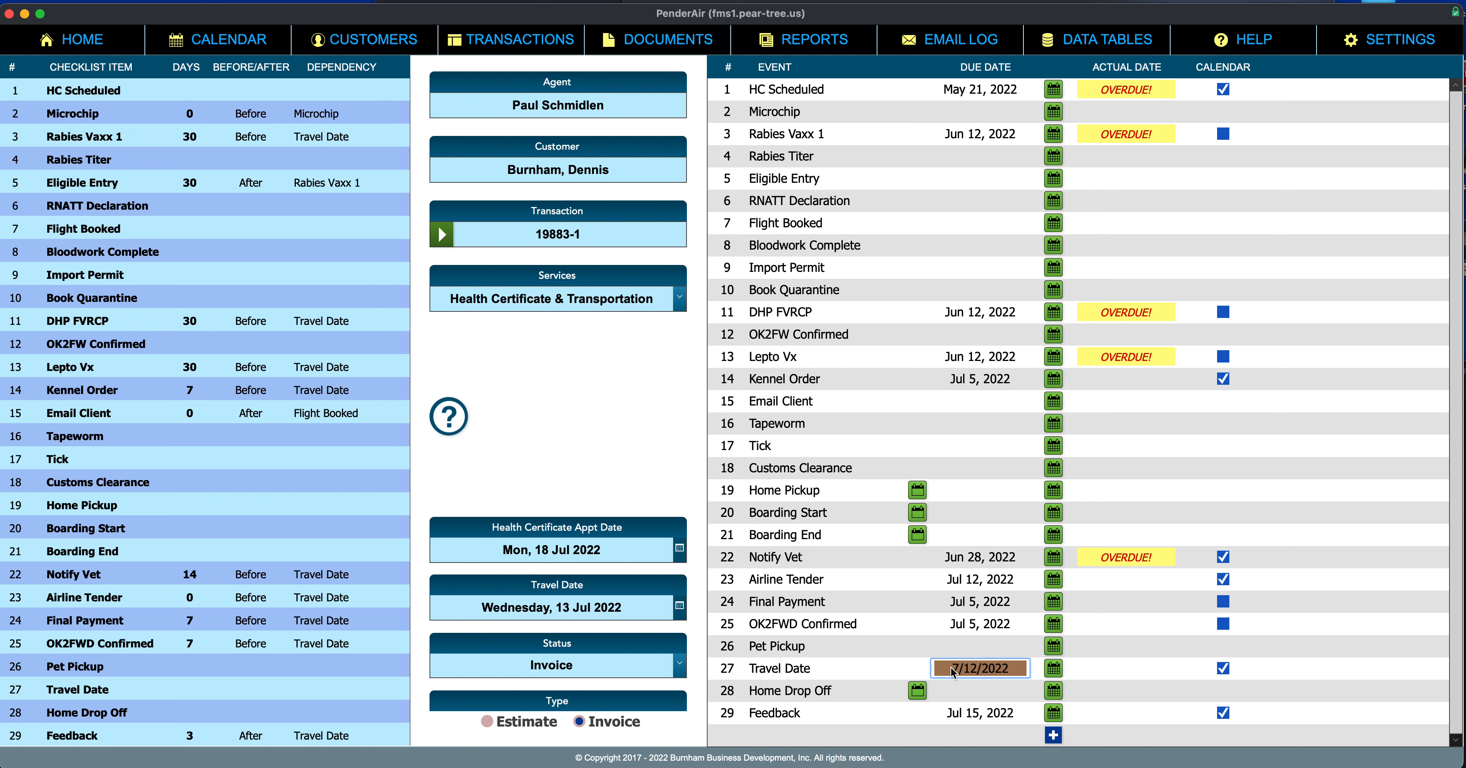
left_click(899, 657)
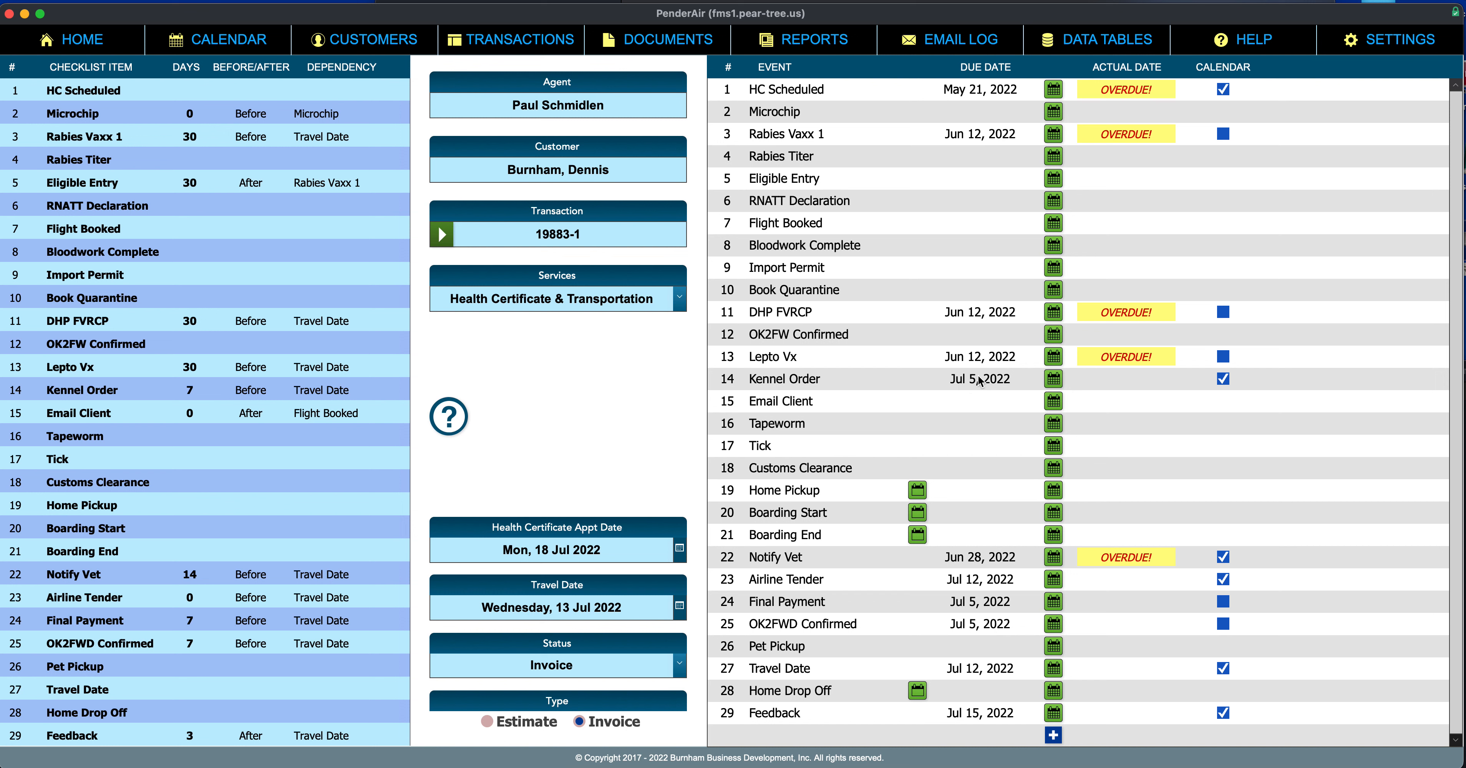
left_click(1117, 379)
key("super+minus")
left_click(1093, 401)
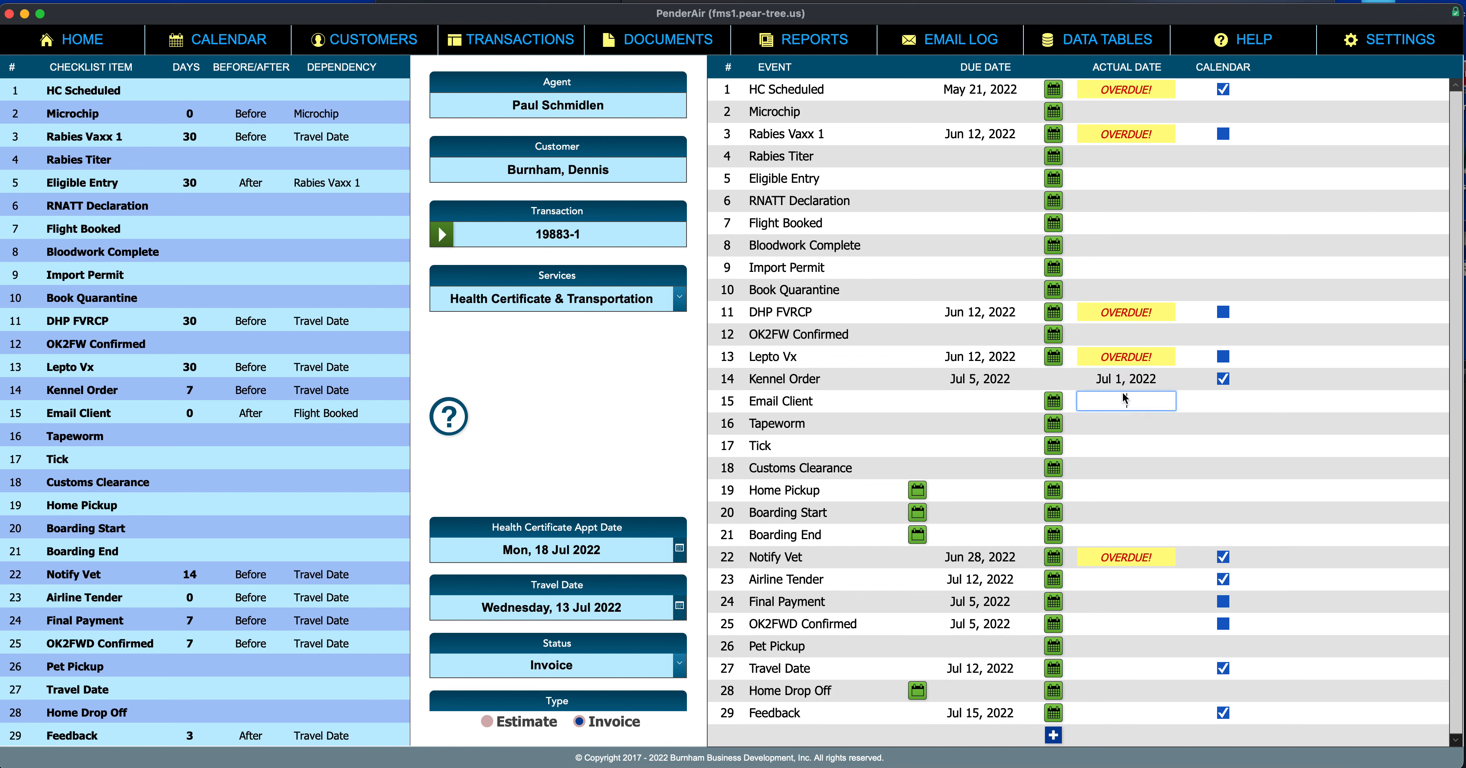
left_click(1124, 380)
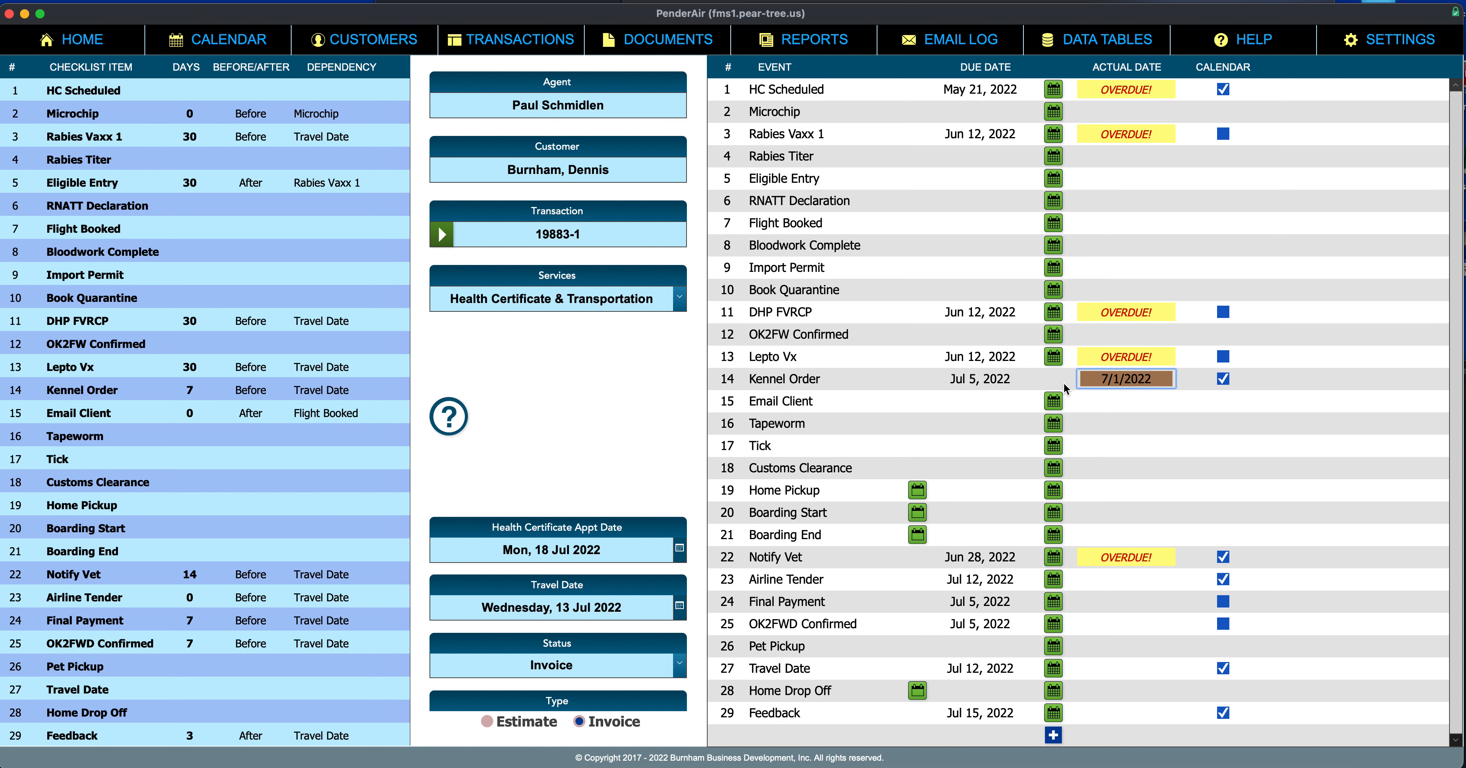
key("BackSpace")
left_click(1005, 402)
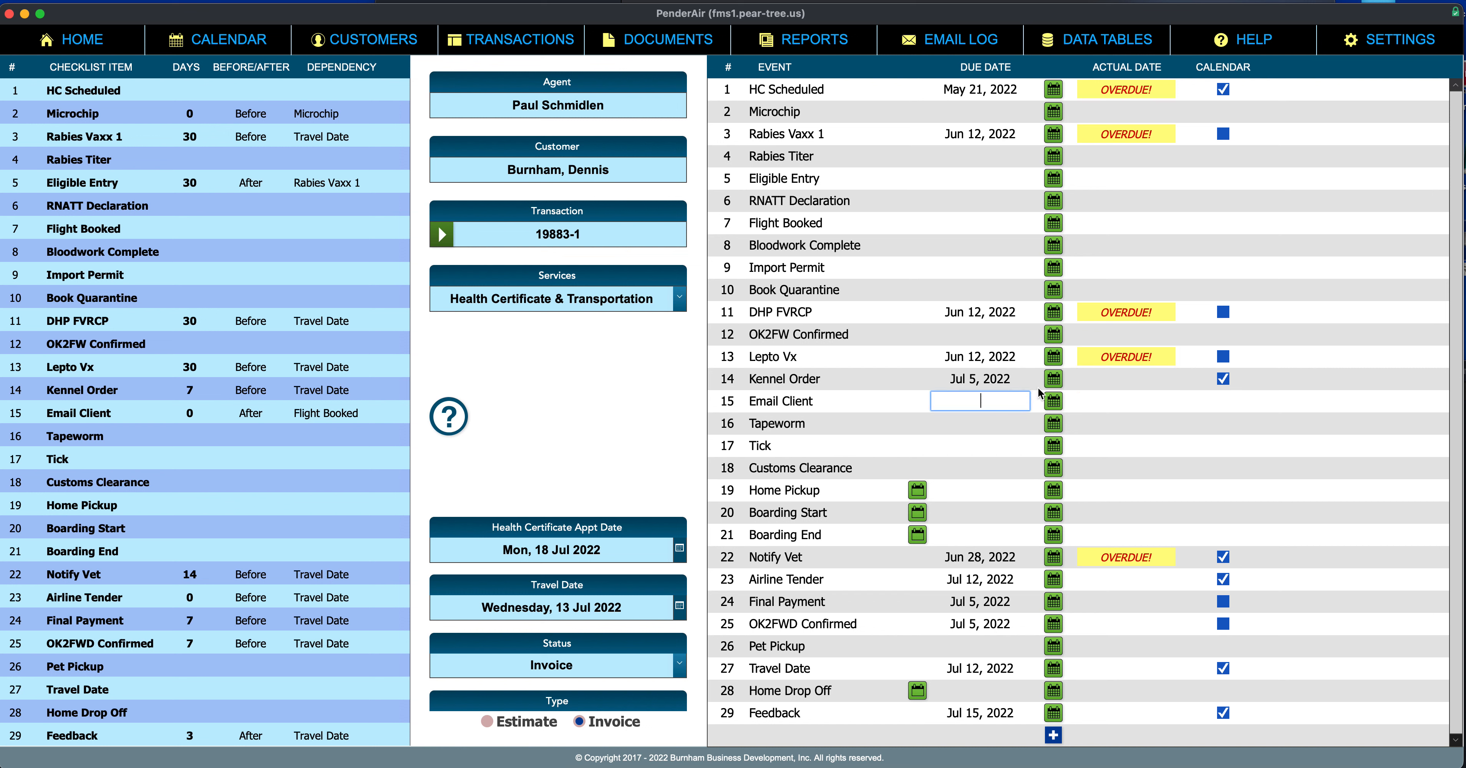
left_click(1053, 381)
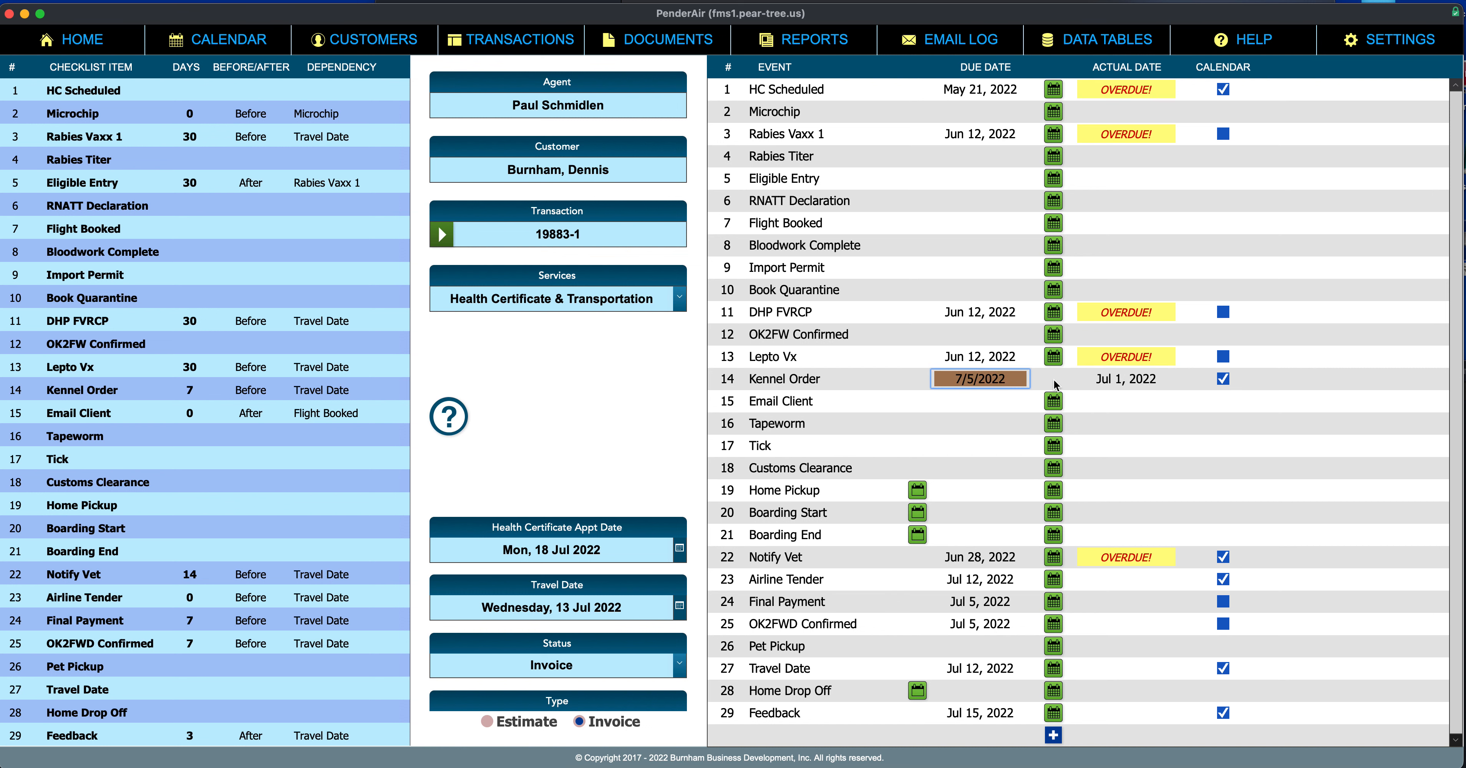
left_click(1122, 381)
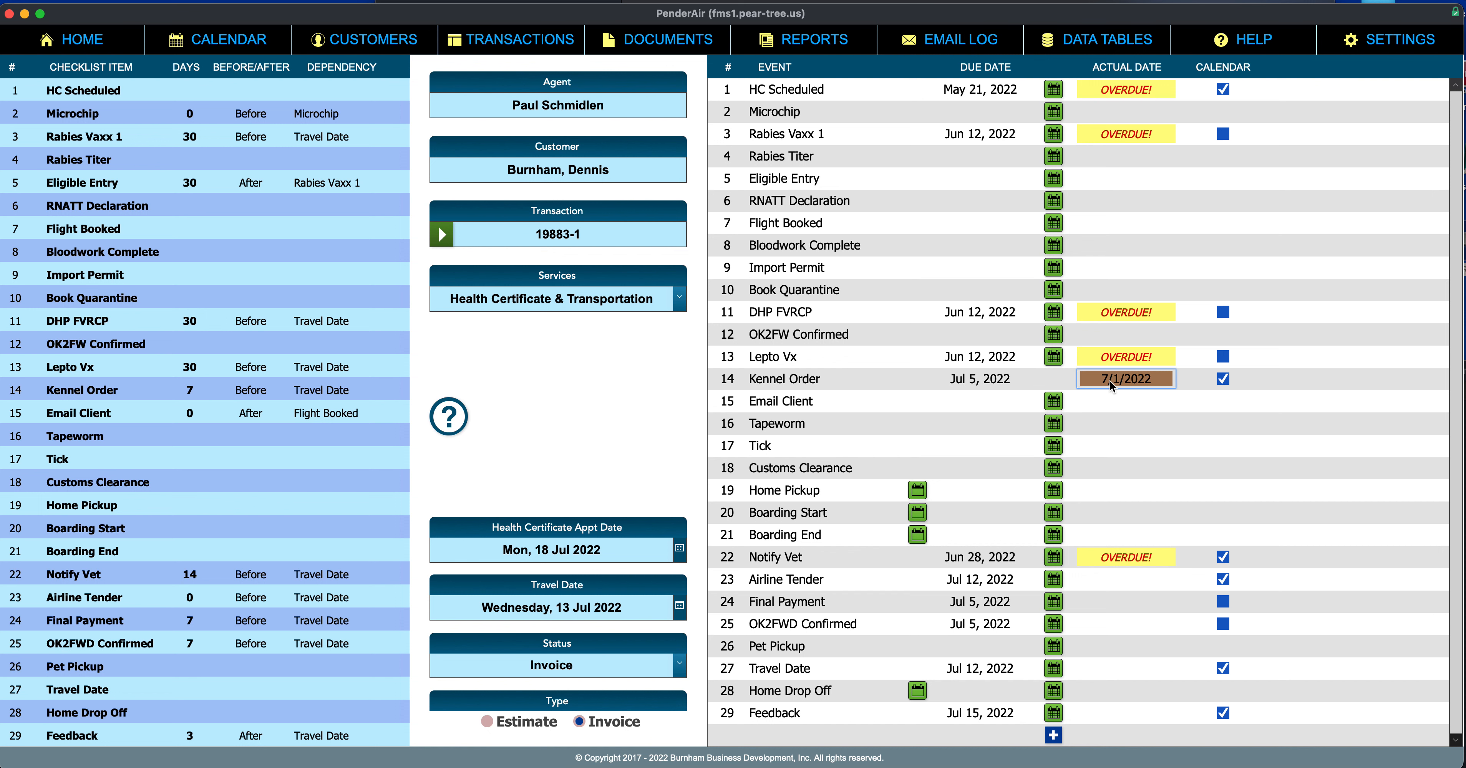
key("BackSpace")
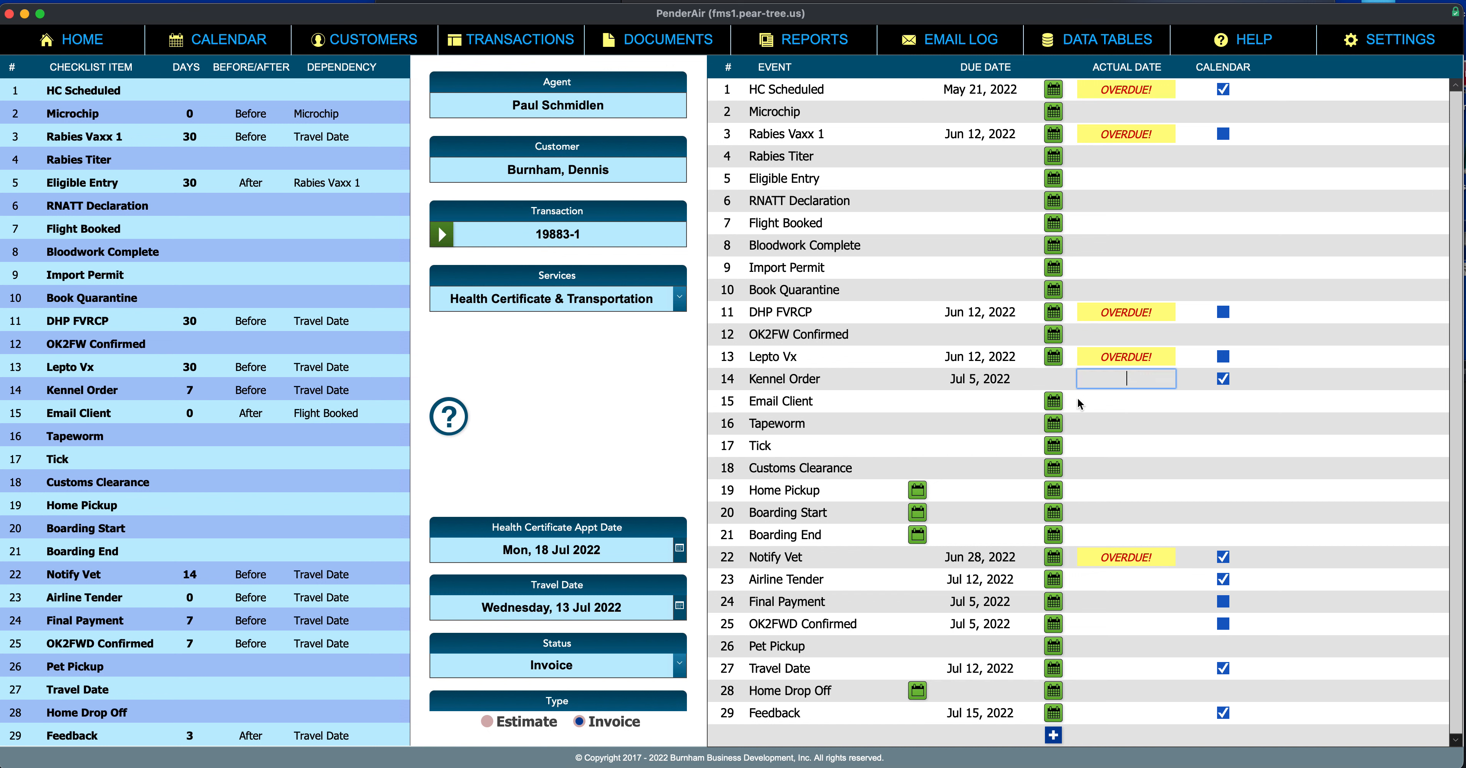
left_click(1026, 403)
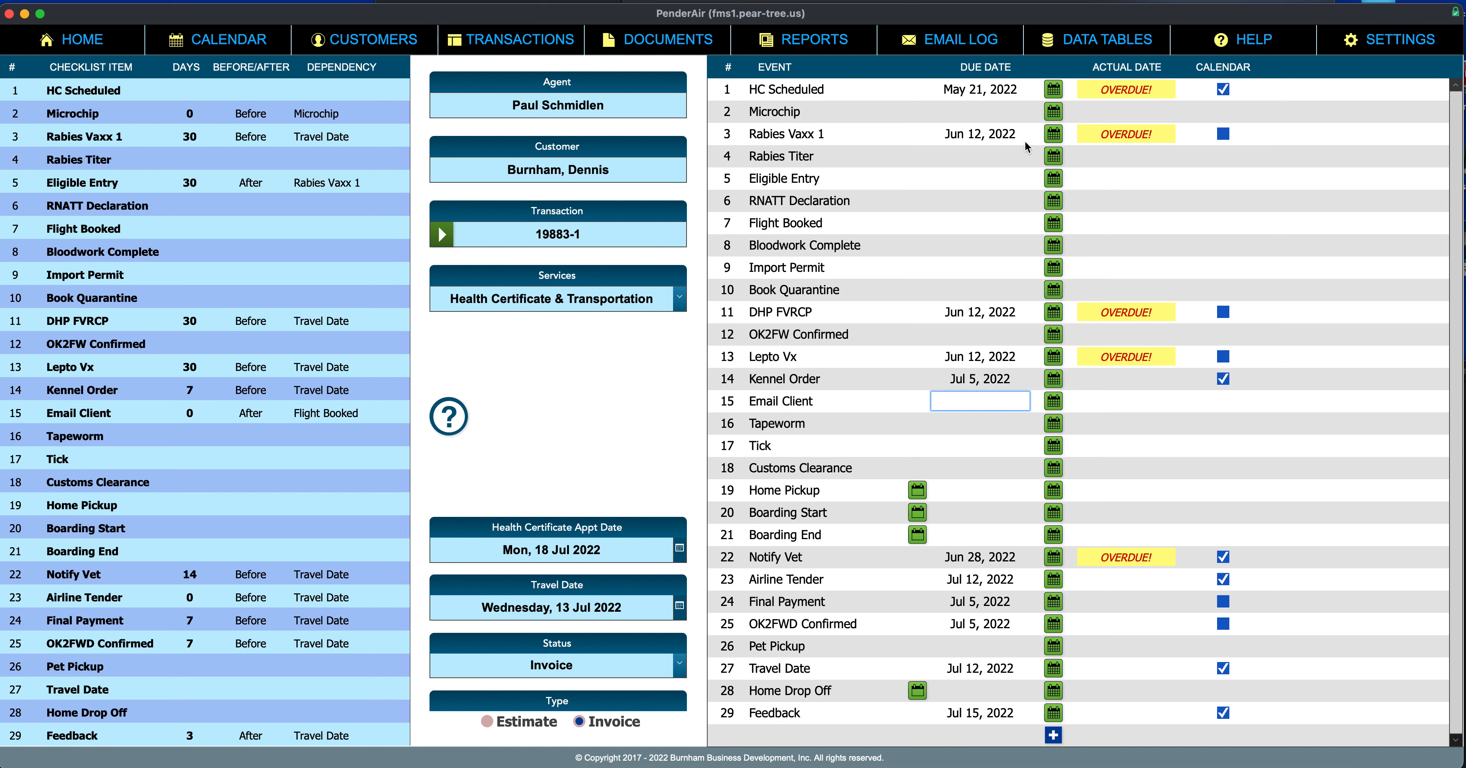
left_click(1055, 137)
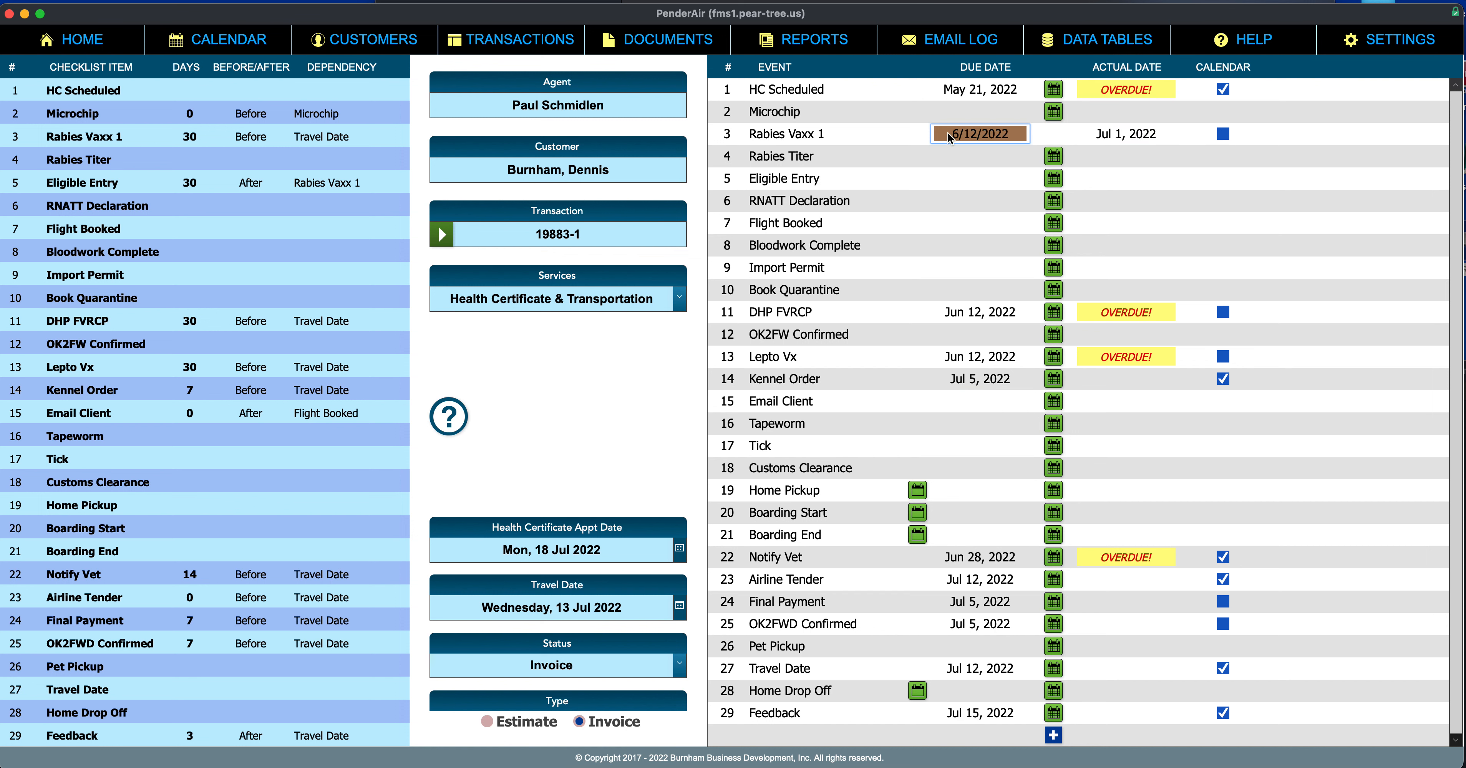
left_click(953, 159)
left_click(1104, 137)
key("BackSpace")
left_click(924, 165)
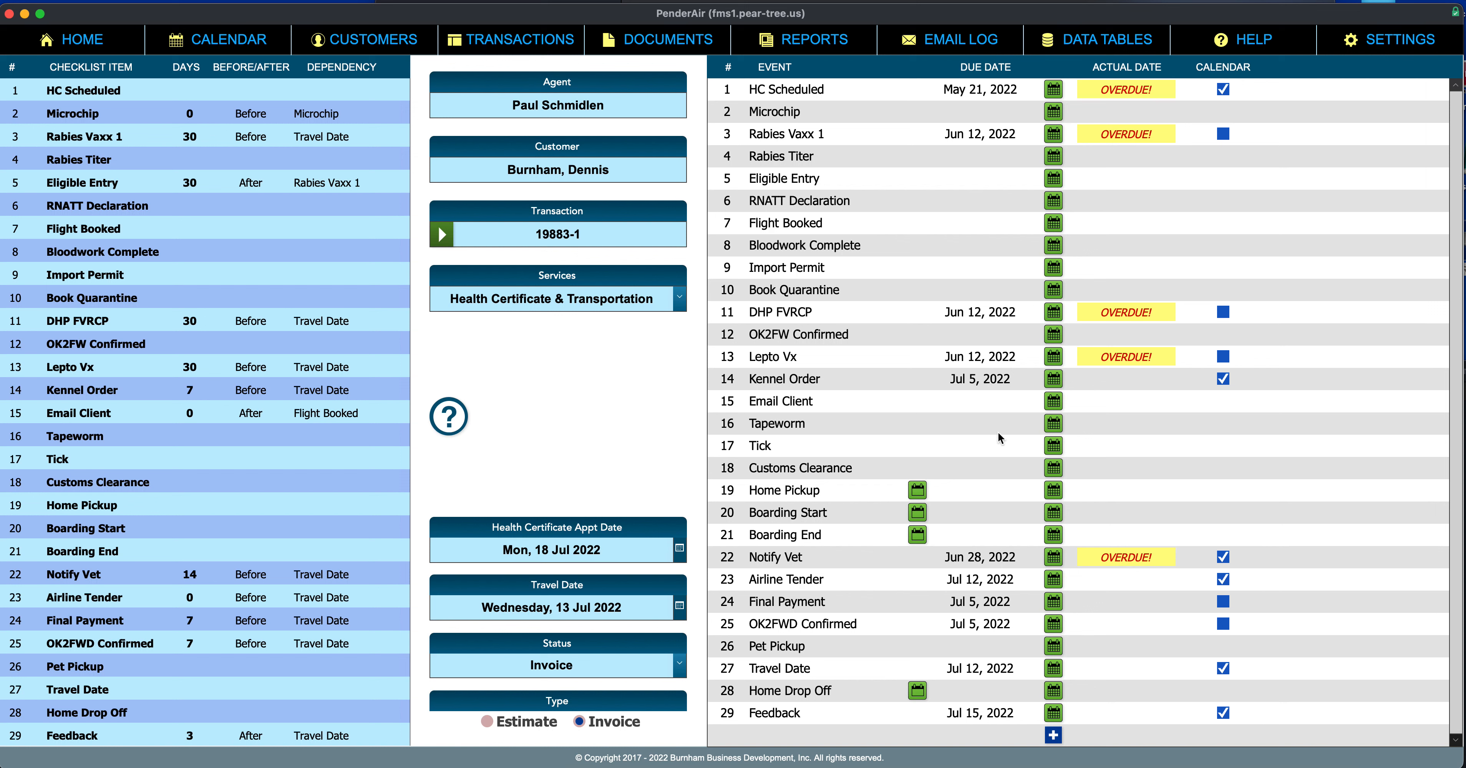
left_click(919, 493)
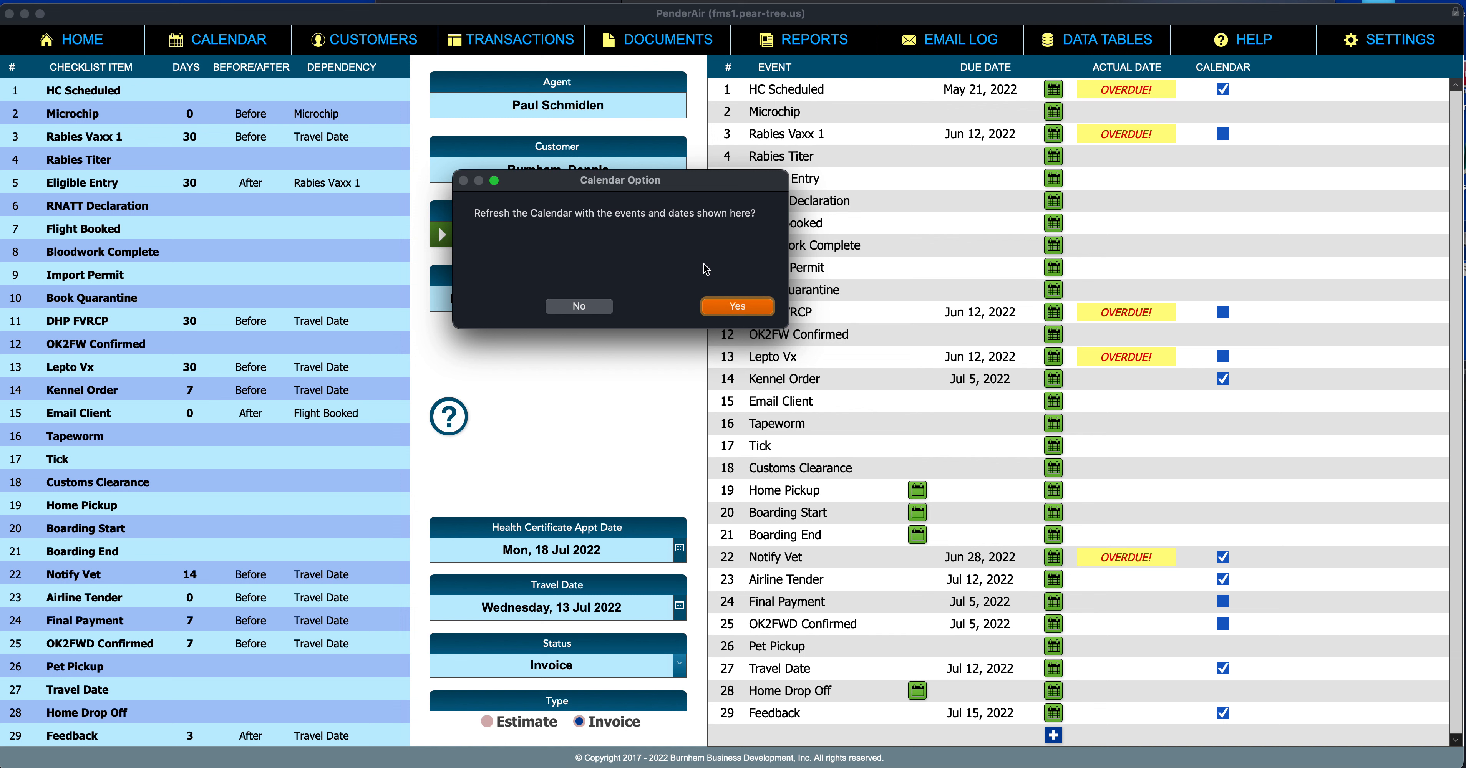
left_click_drag(747, 185, 877, 343)
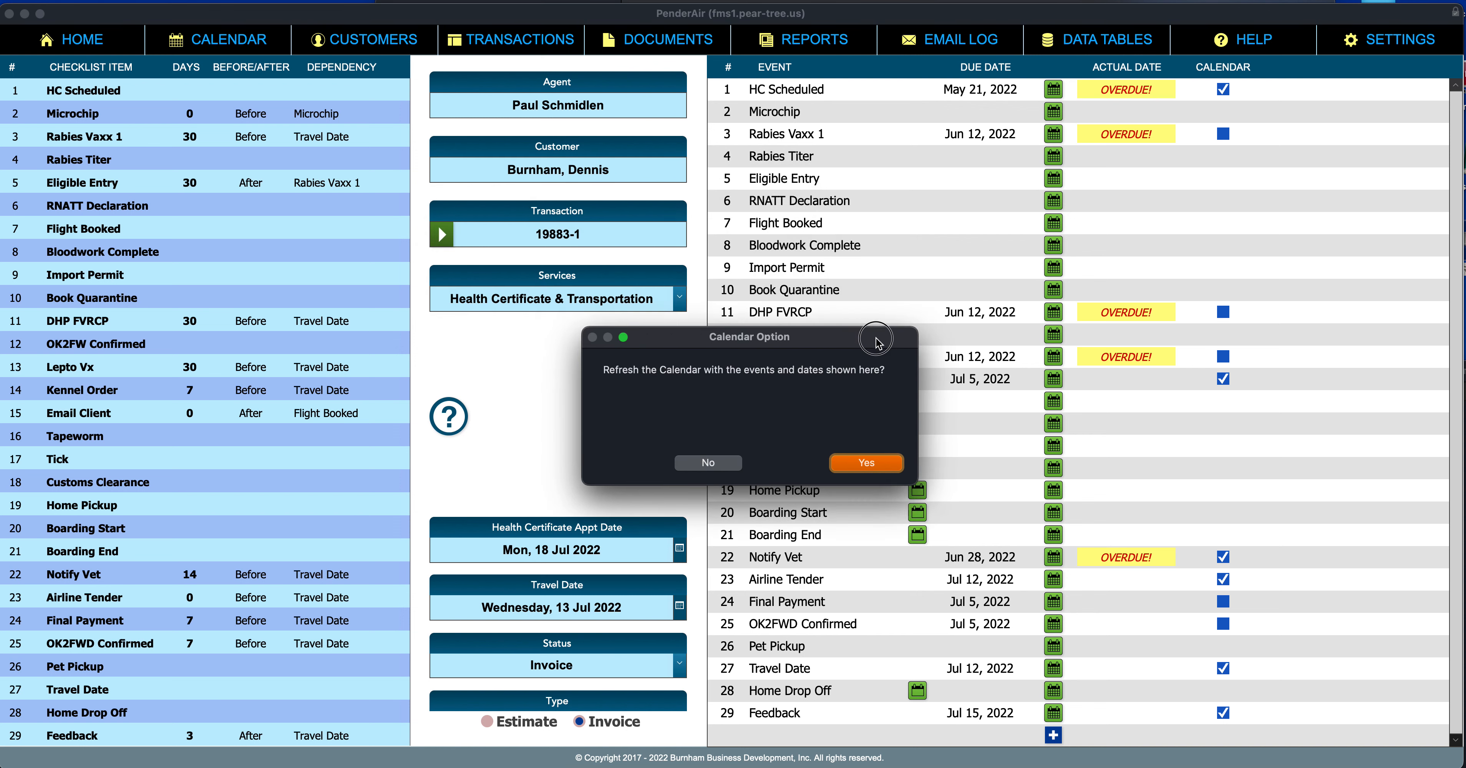
left_click(729, 467)
left_click(980, 489)
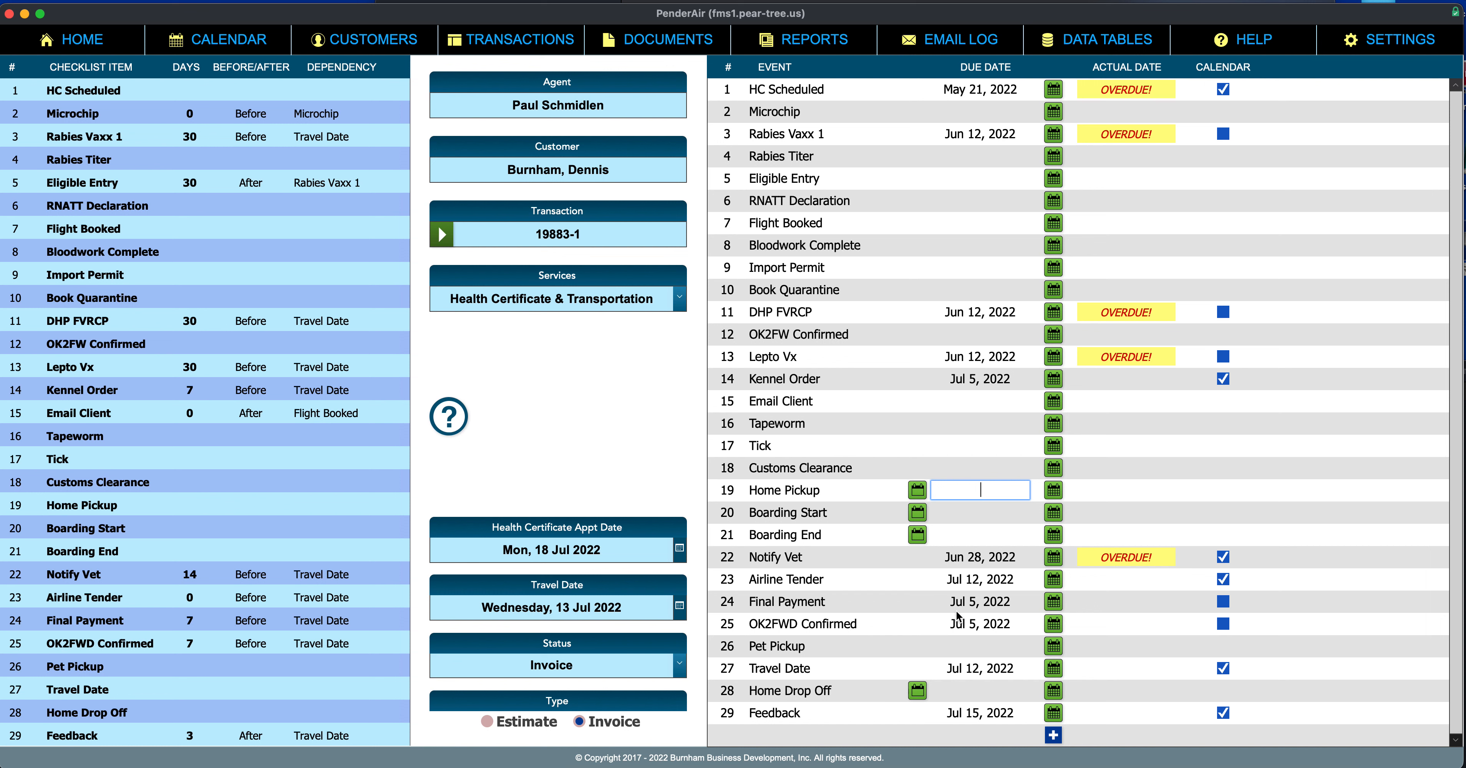
left_click(978, 526)
left_click(976, 491)
type("8/1/2022")
key("Return")
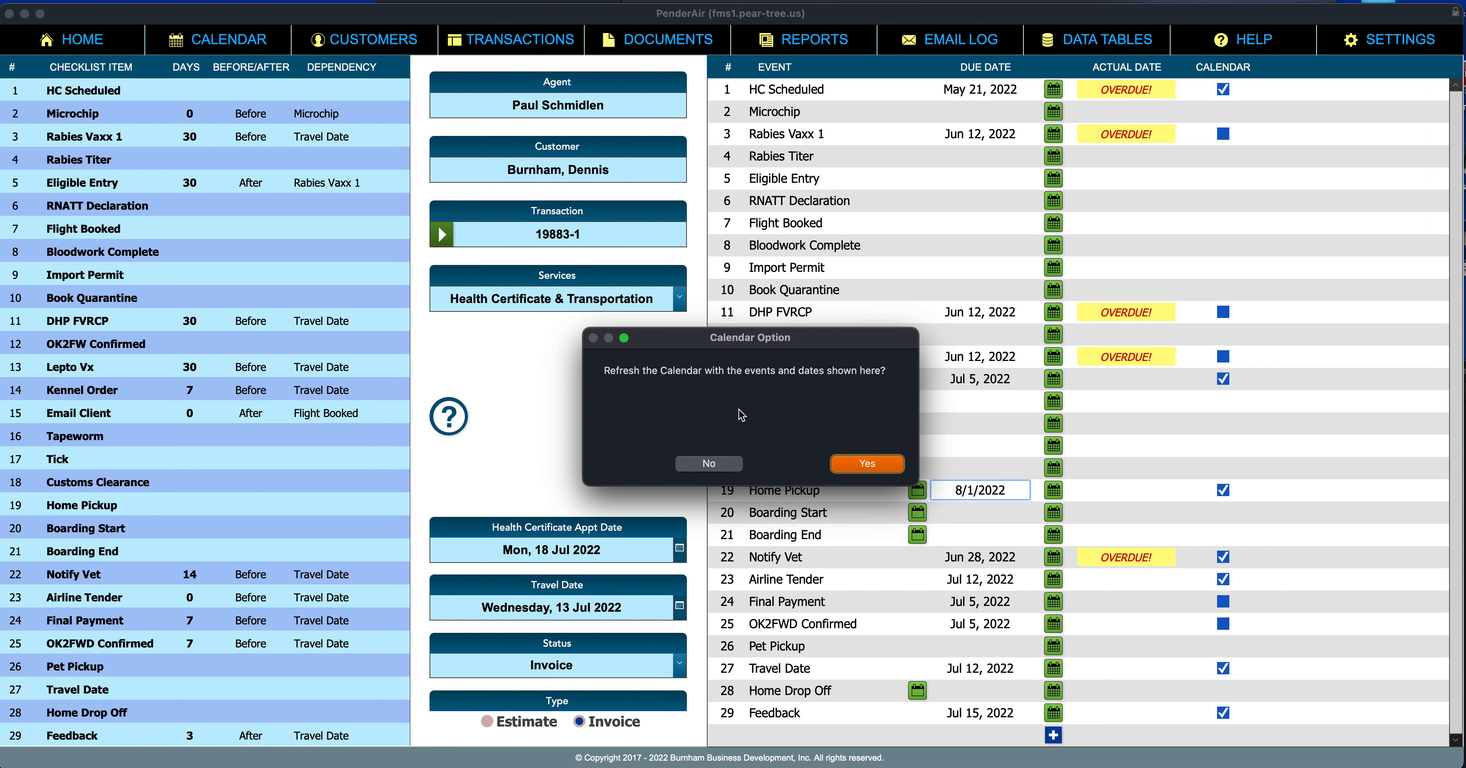
left_click(725, 470)
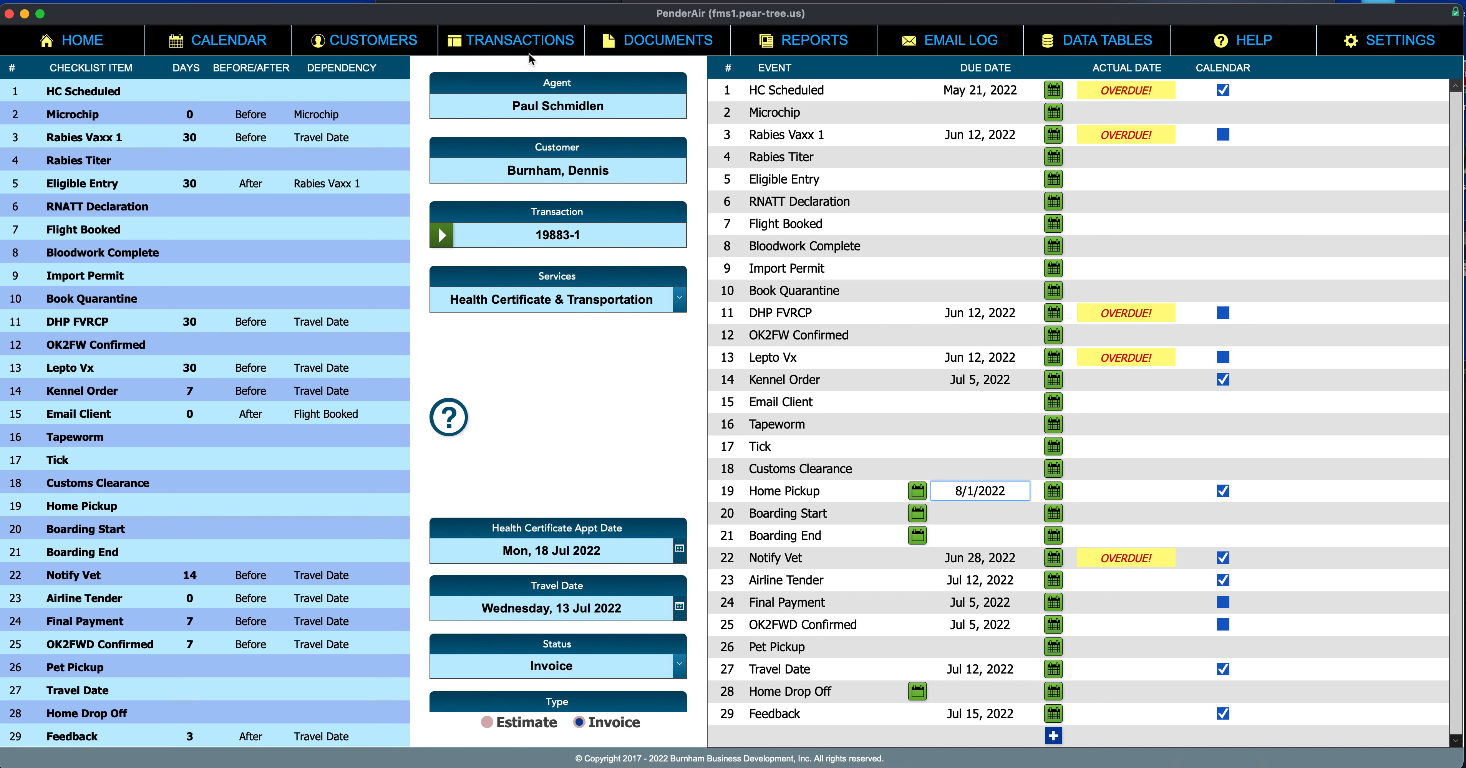
left_click(482, 246)
left_click(733, 36)
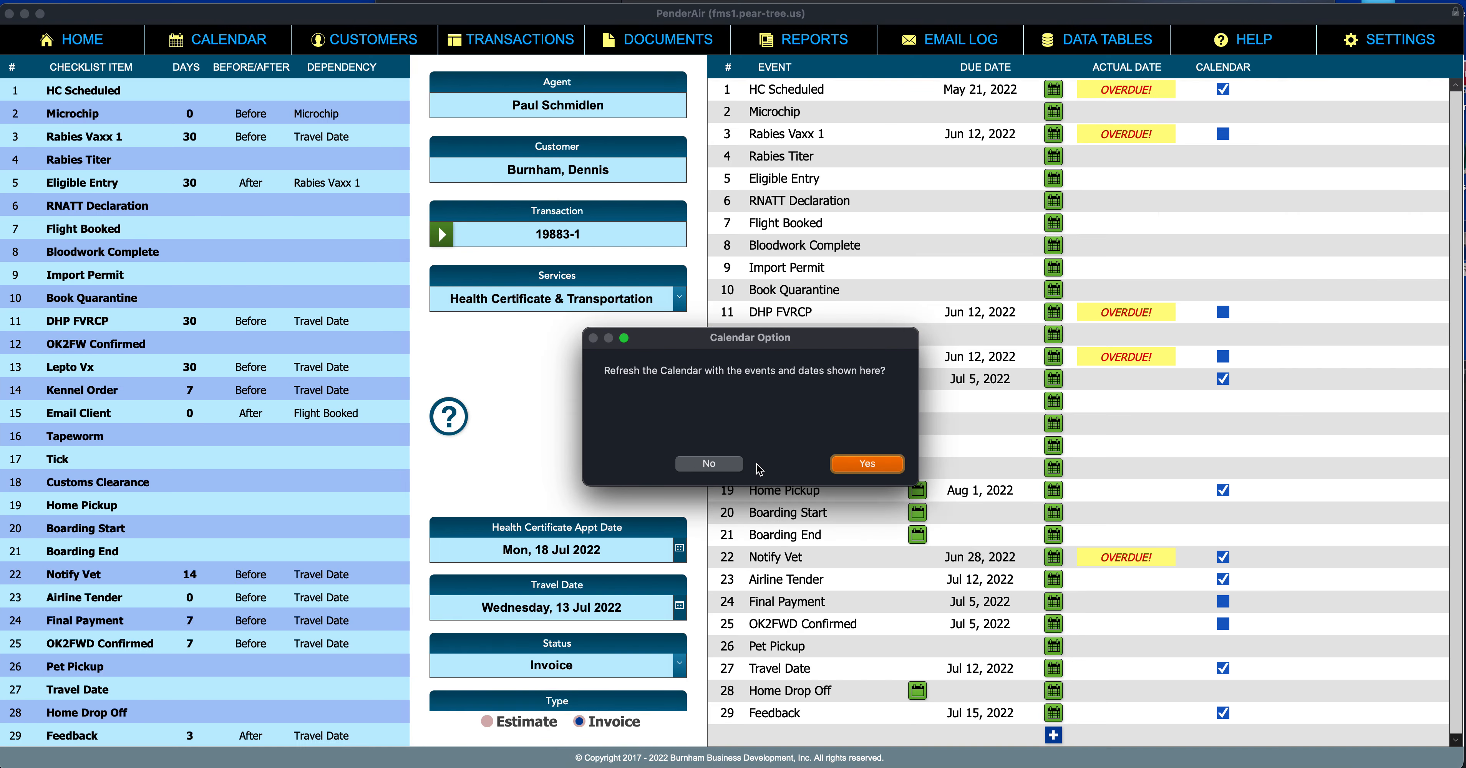
left_click(710, 467)
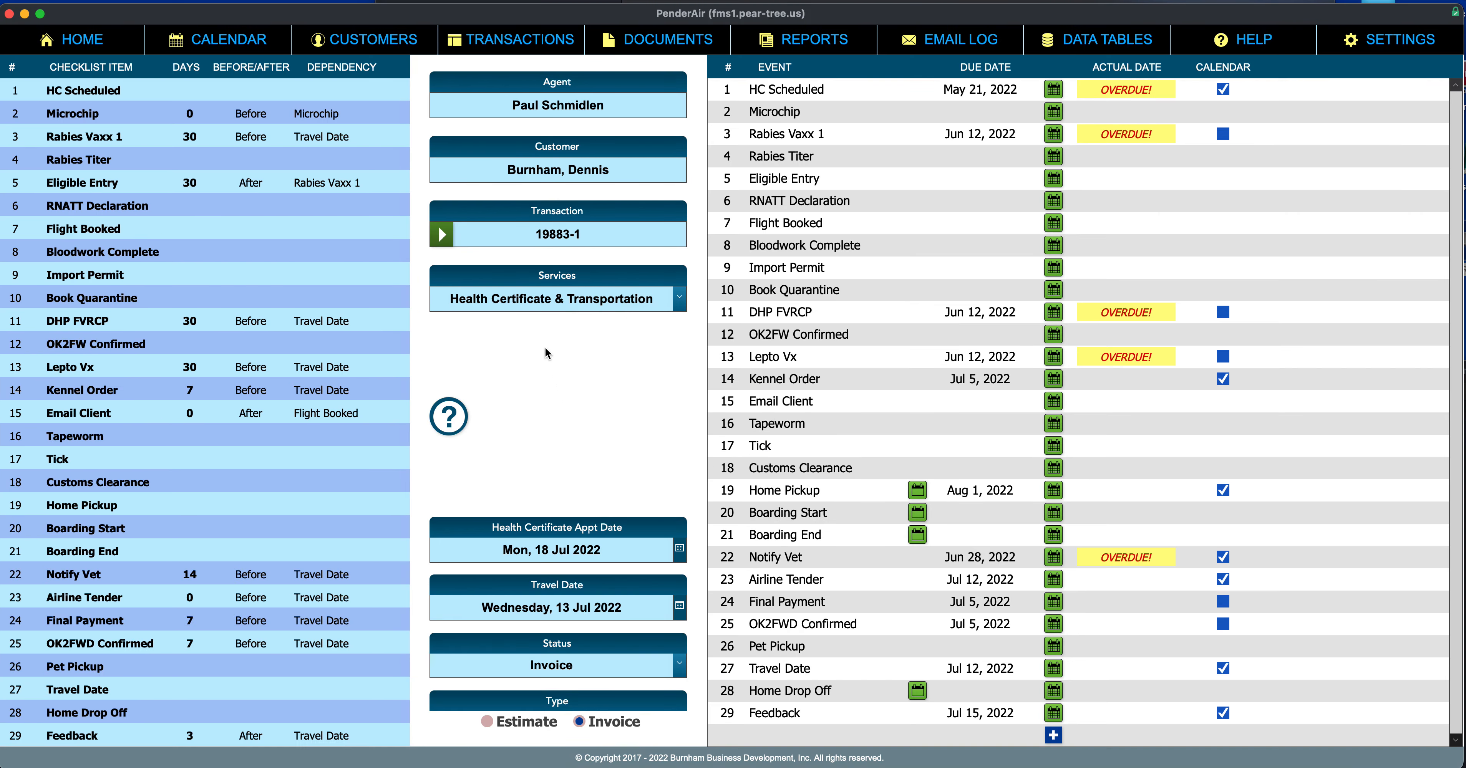
left_click(451, 419)
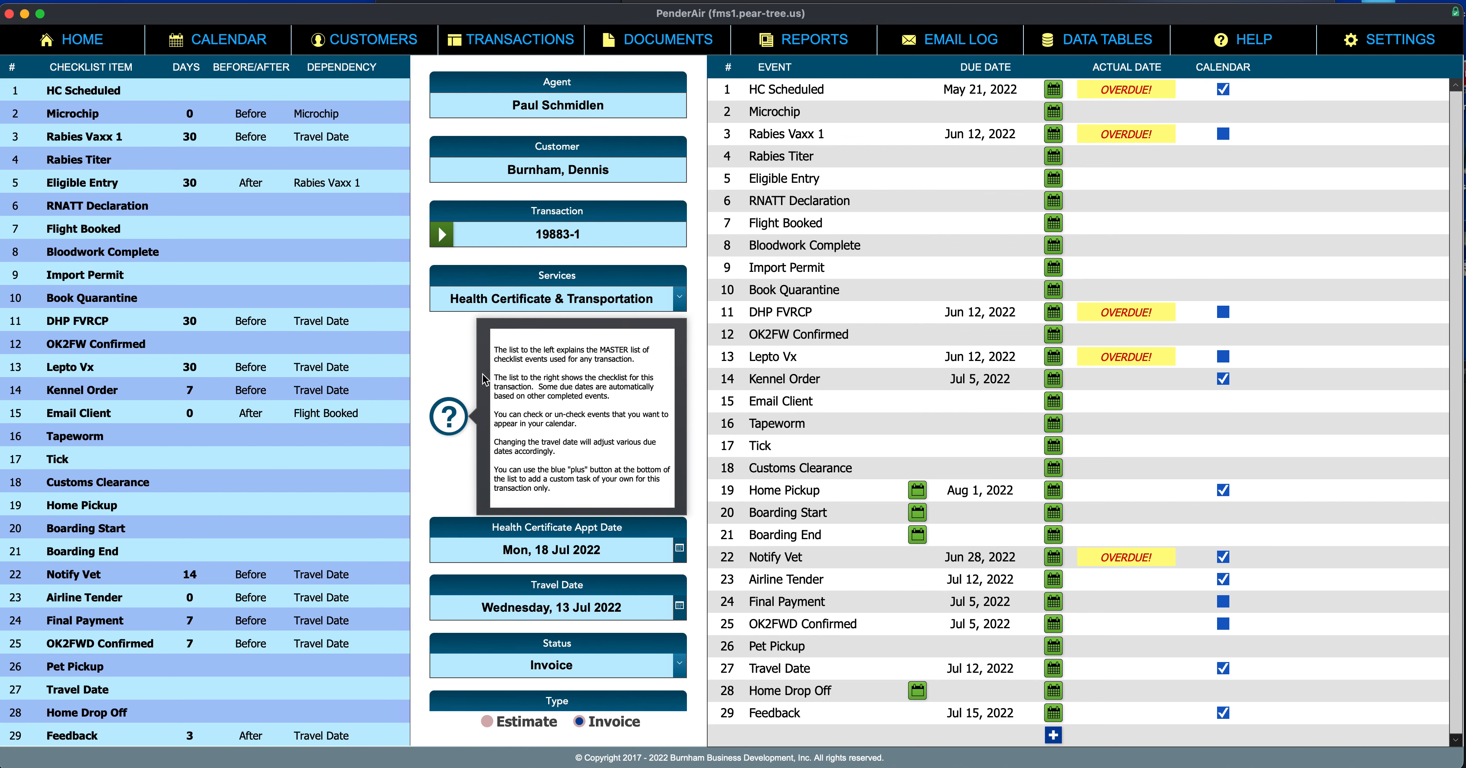
left_click(461, 376)
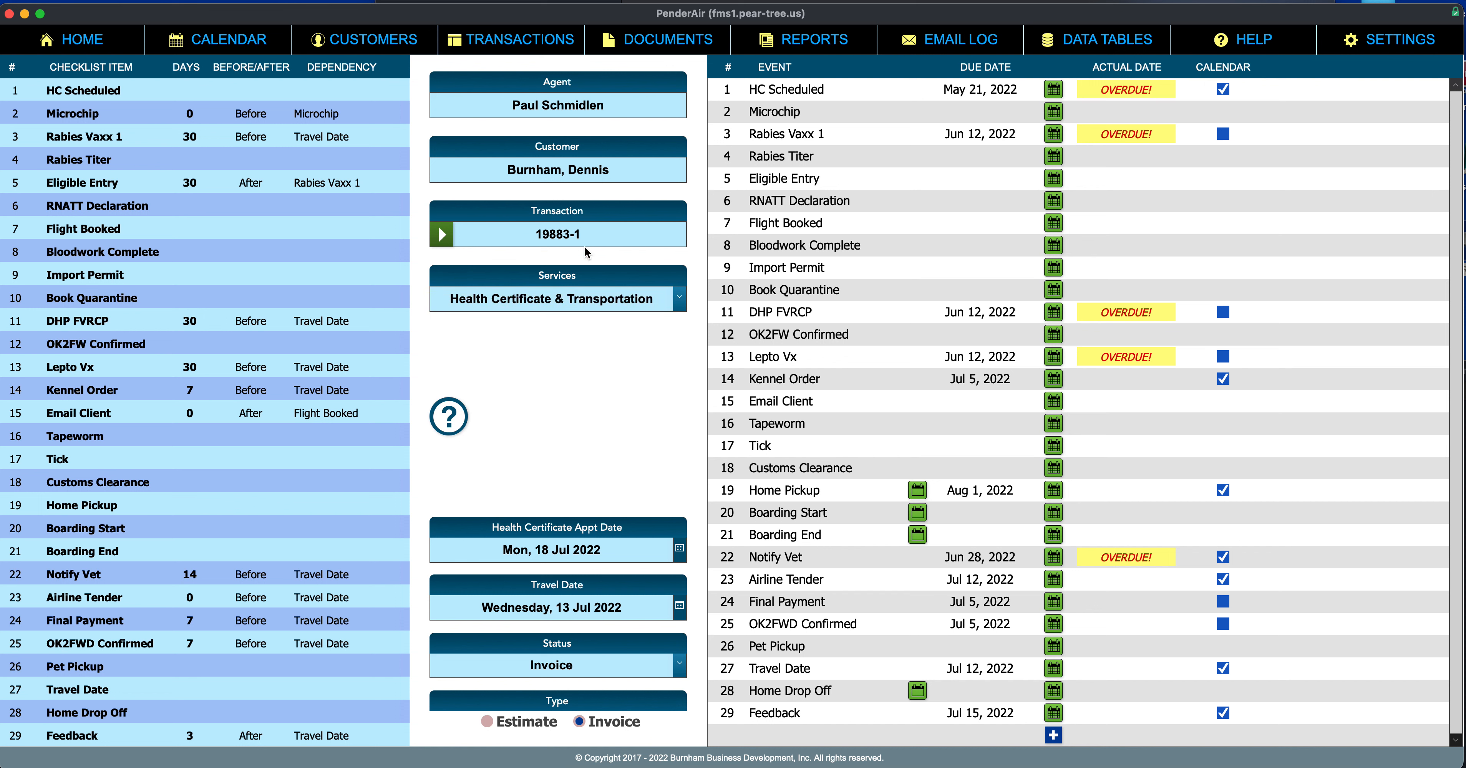
scroll(1260, 484, "down", 1)
left_click(1053, 736)
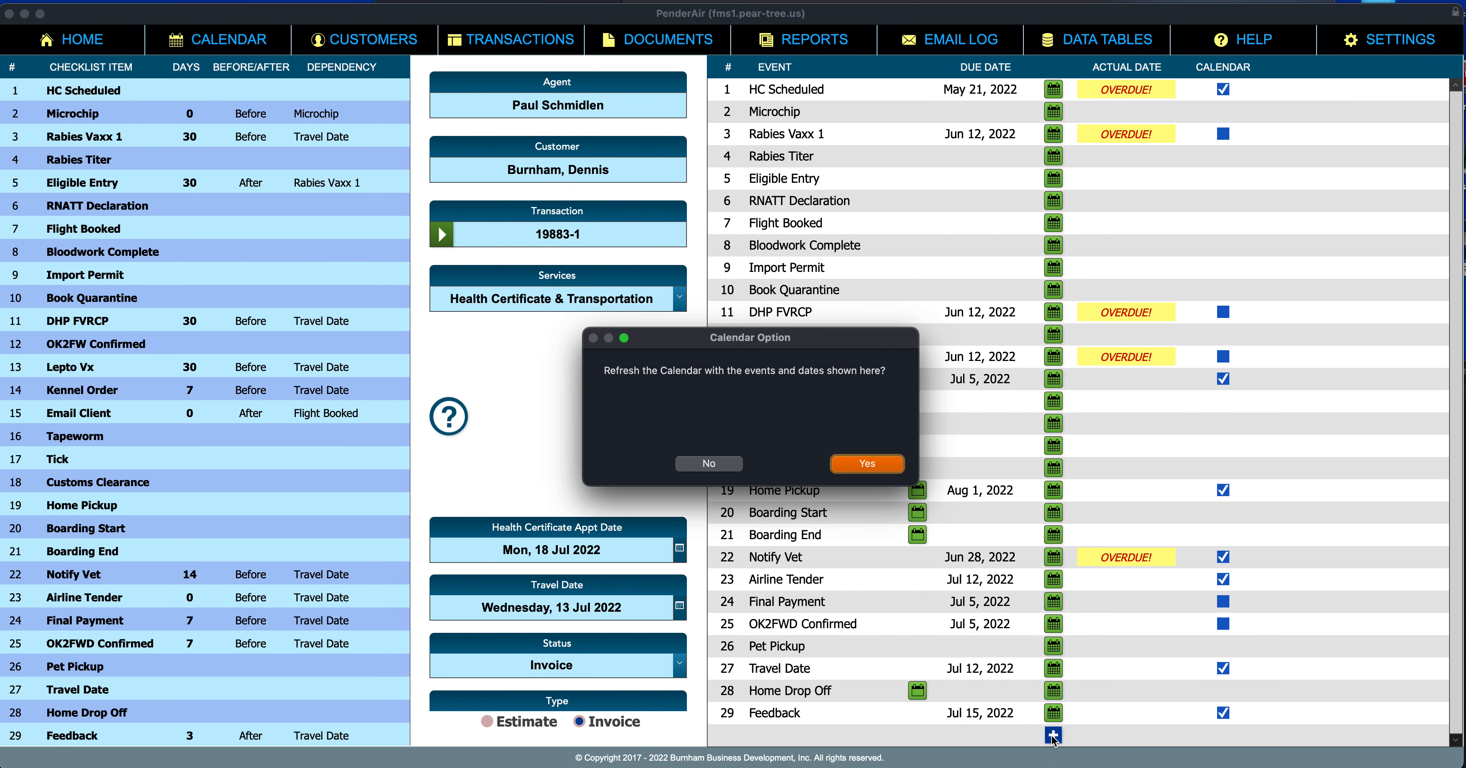
left_click(737, 463)
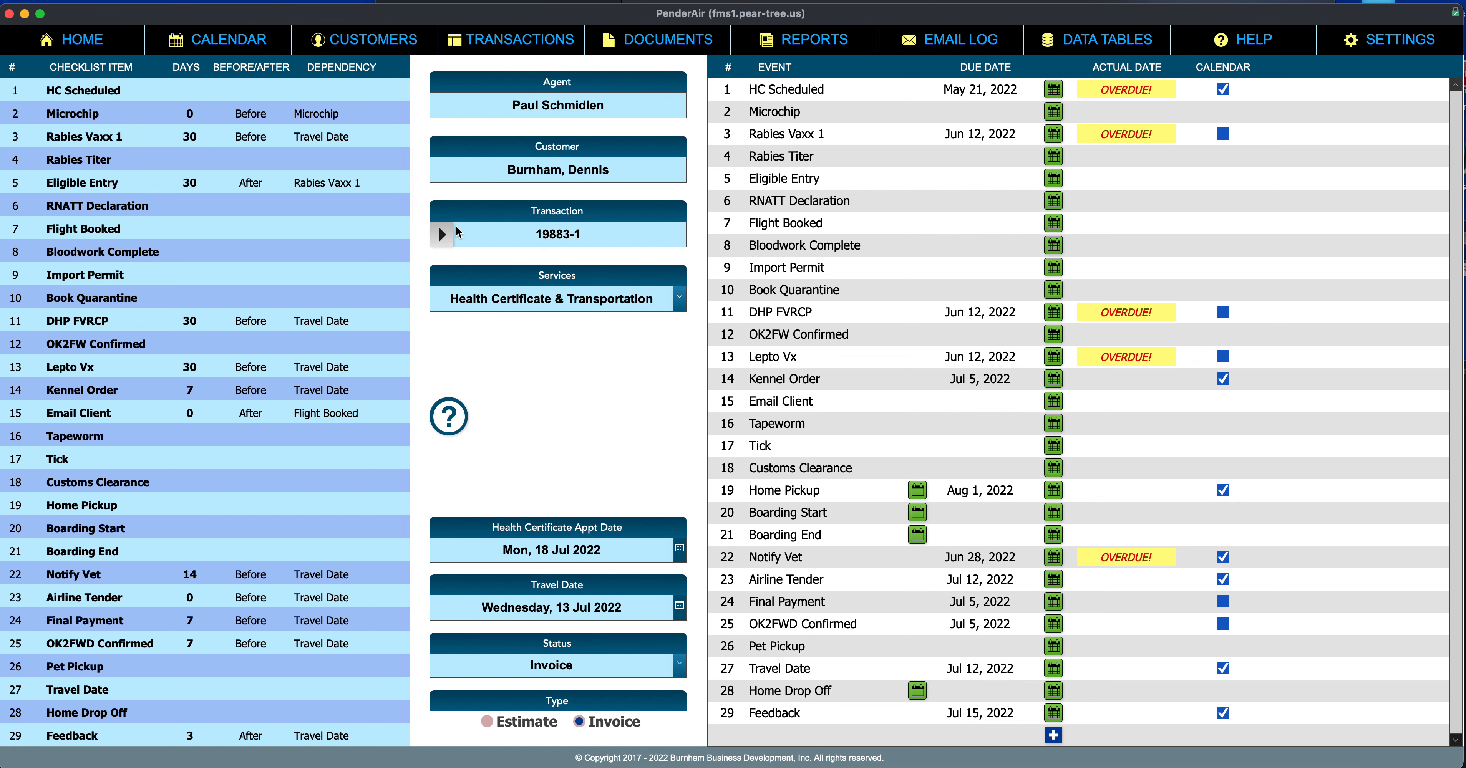
left_click(514, 233)
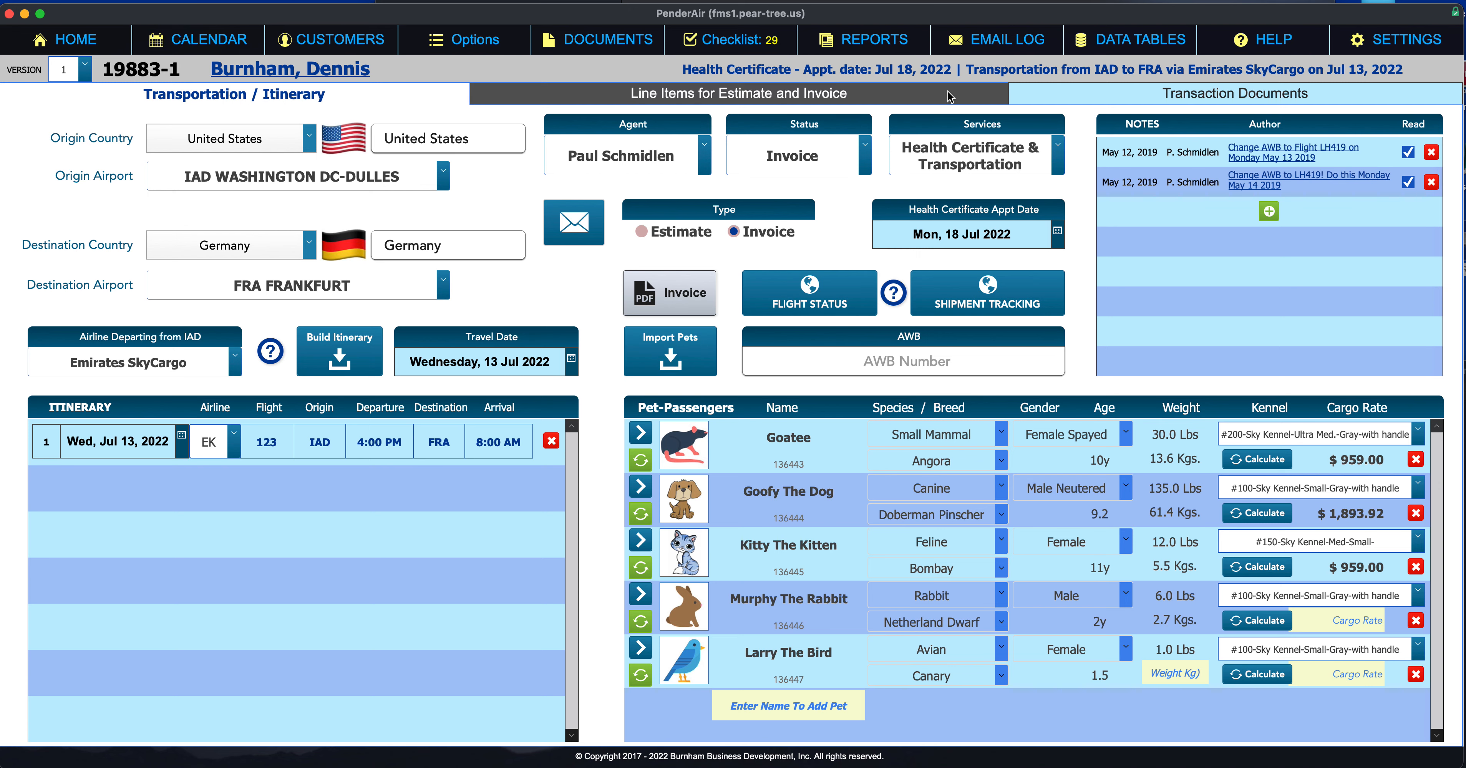
left_click(908, 91)
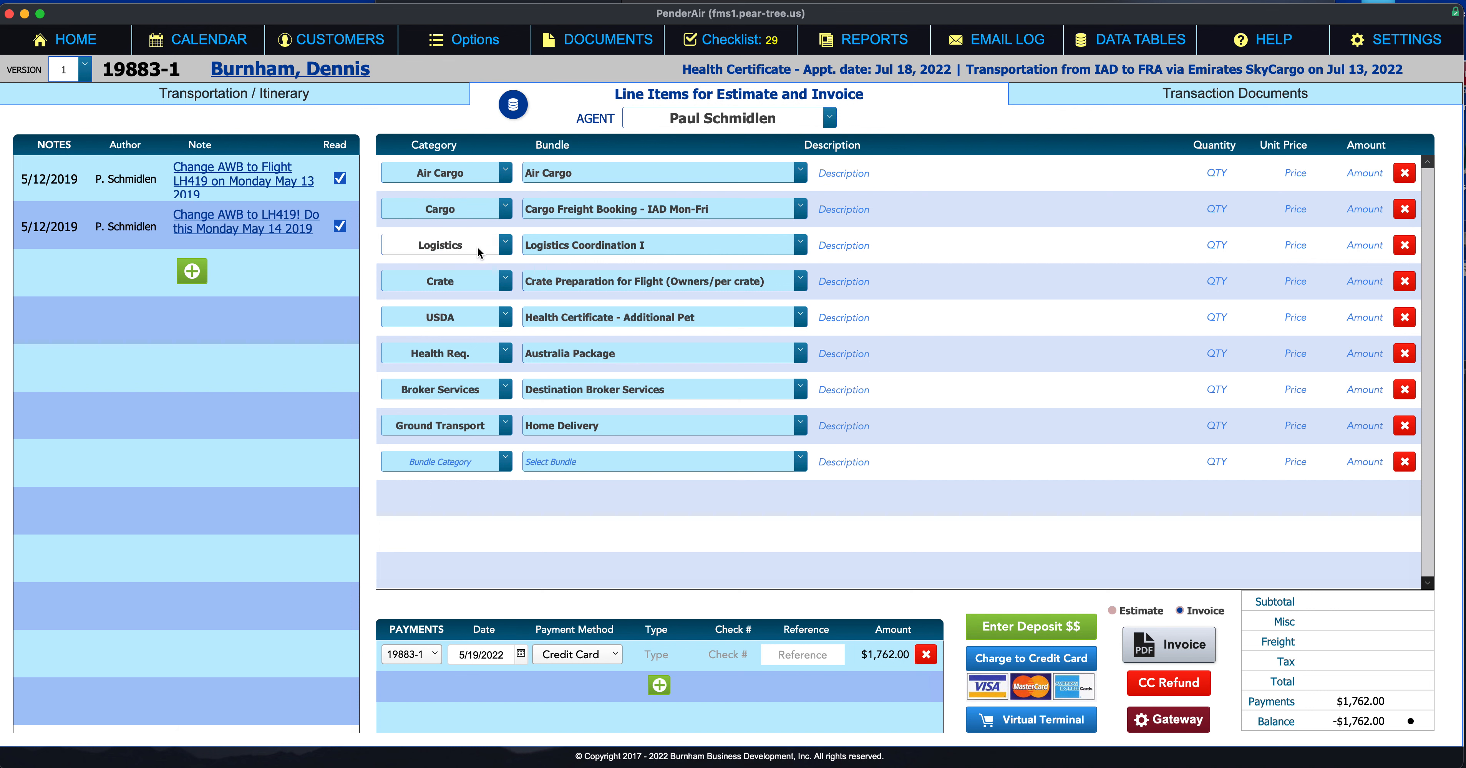
left_click(487, 173)
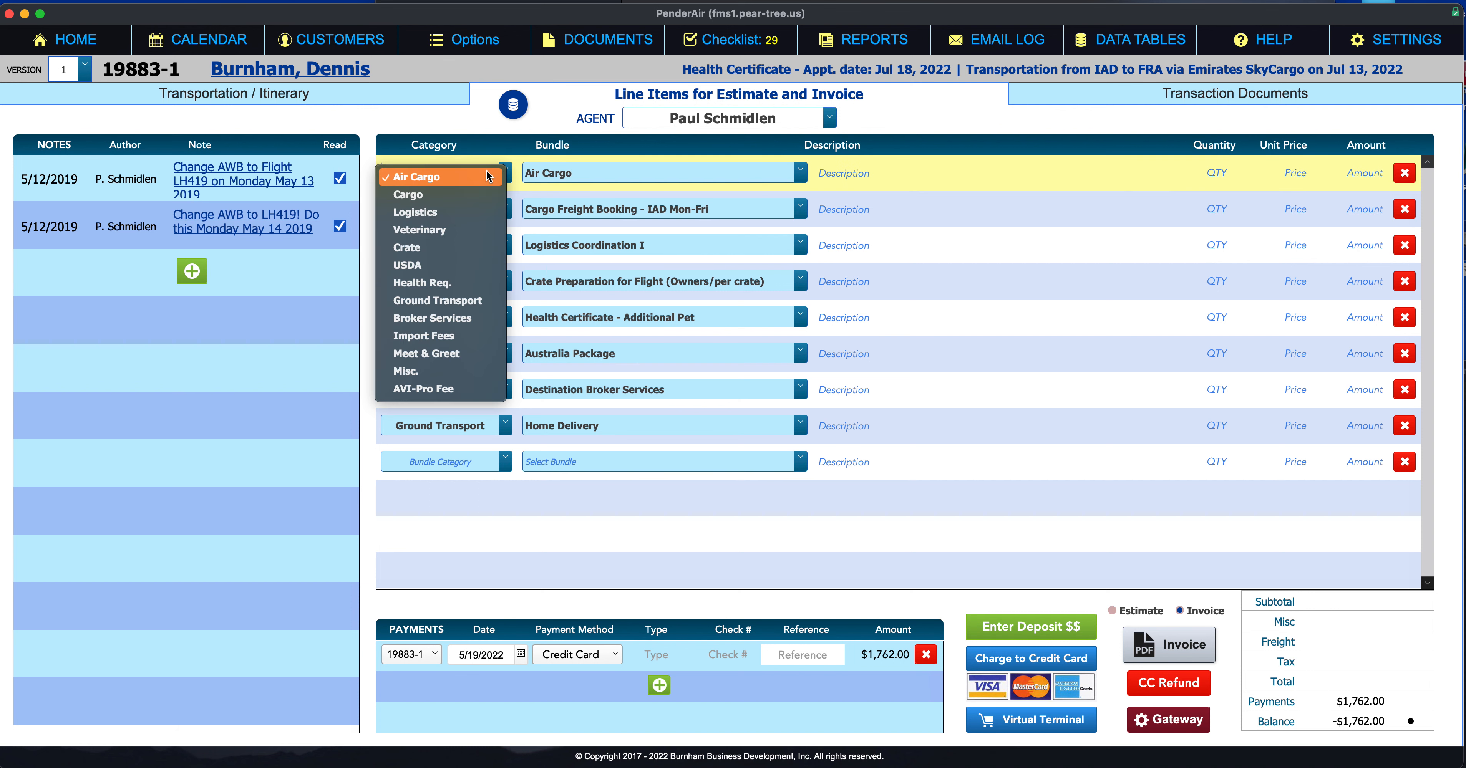
left_click(465, 213)
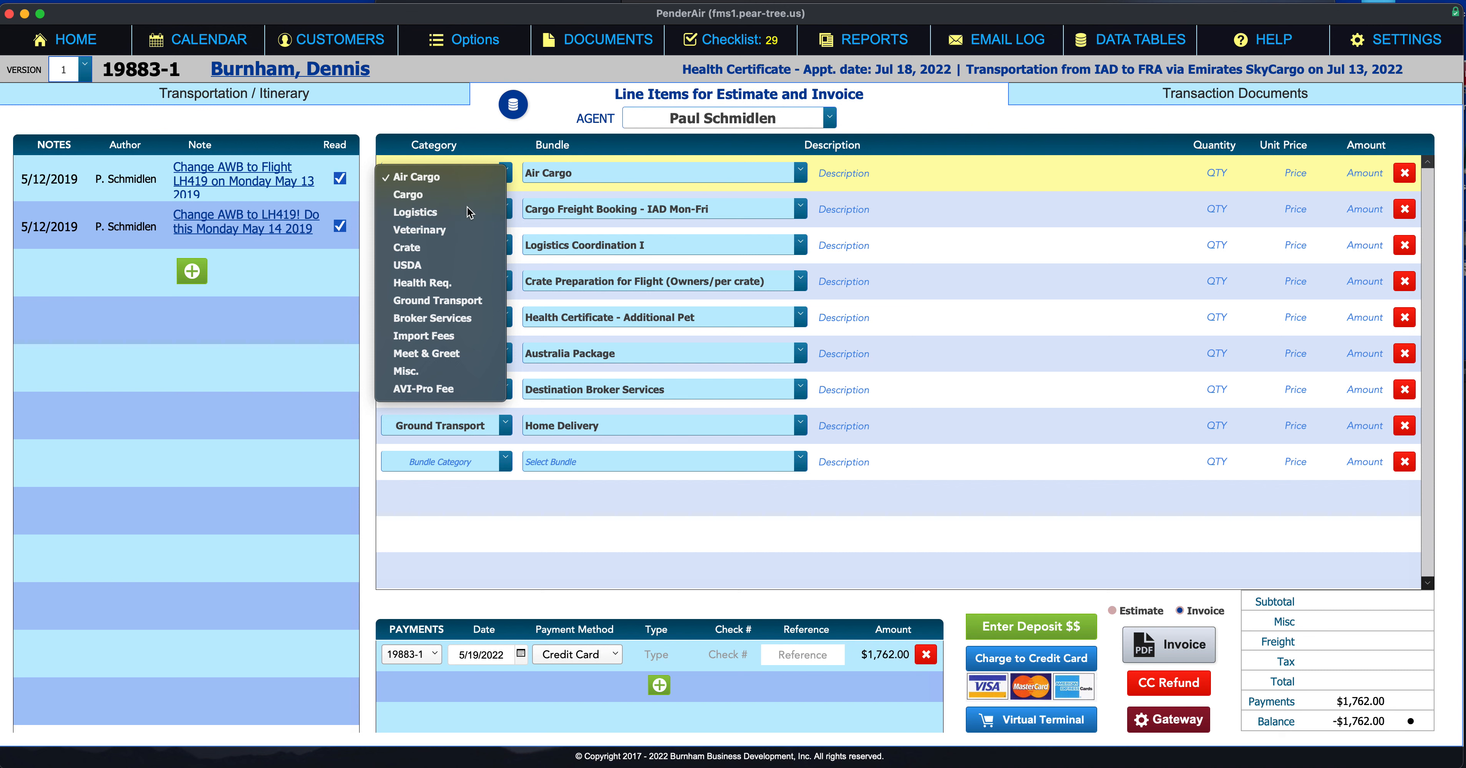
left_click(762, 173)
left_click(759, 175)
left_click(420, 168)
left_click(420, 141)
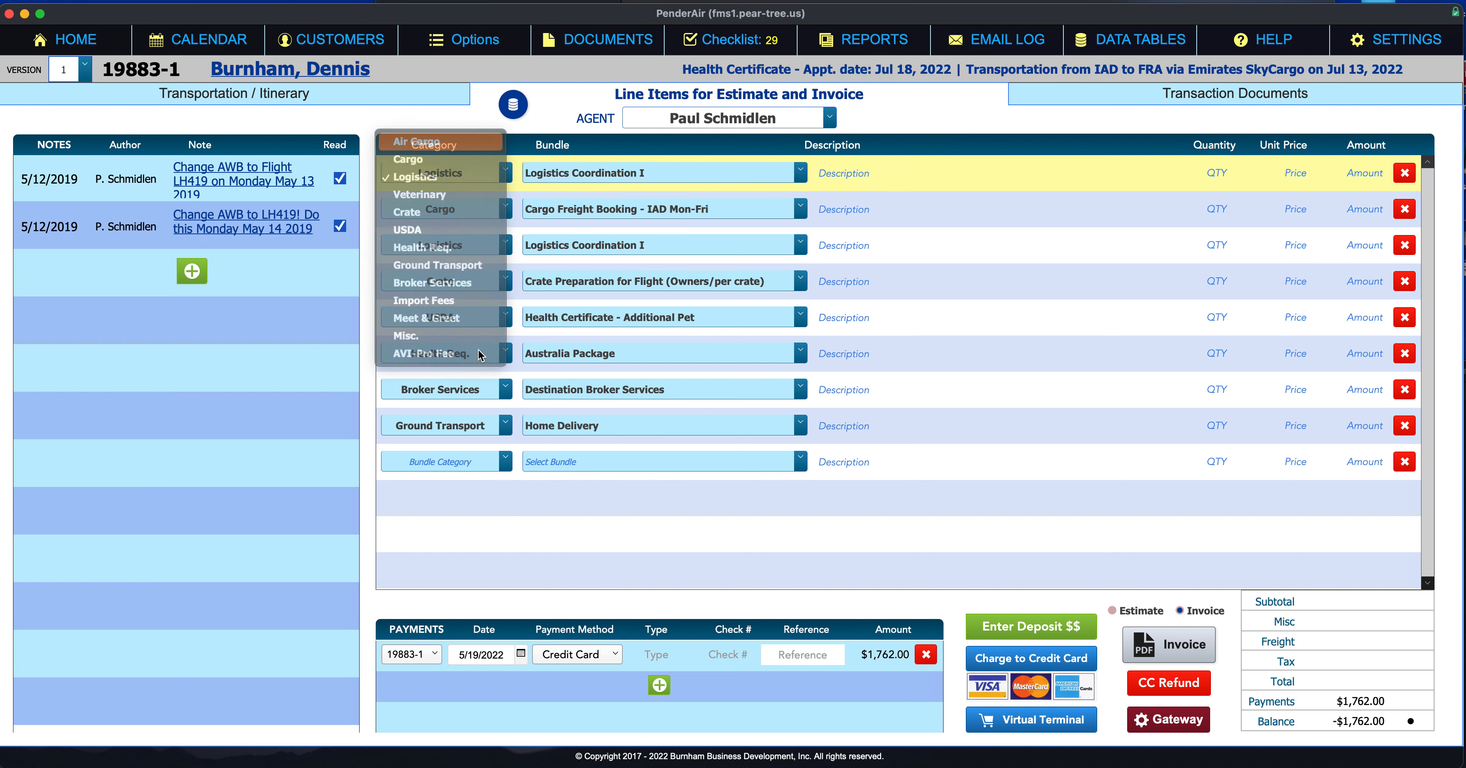
left_click(499, 468)
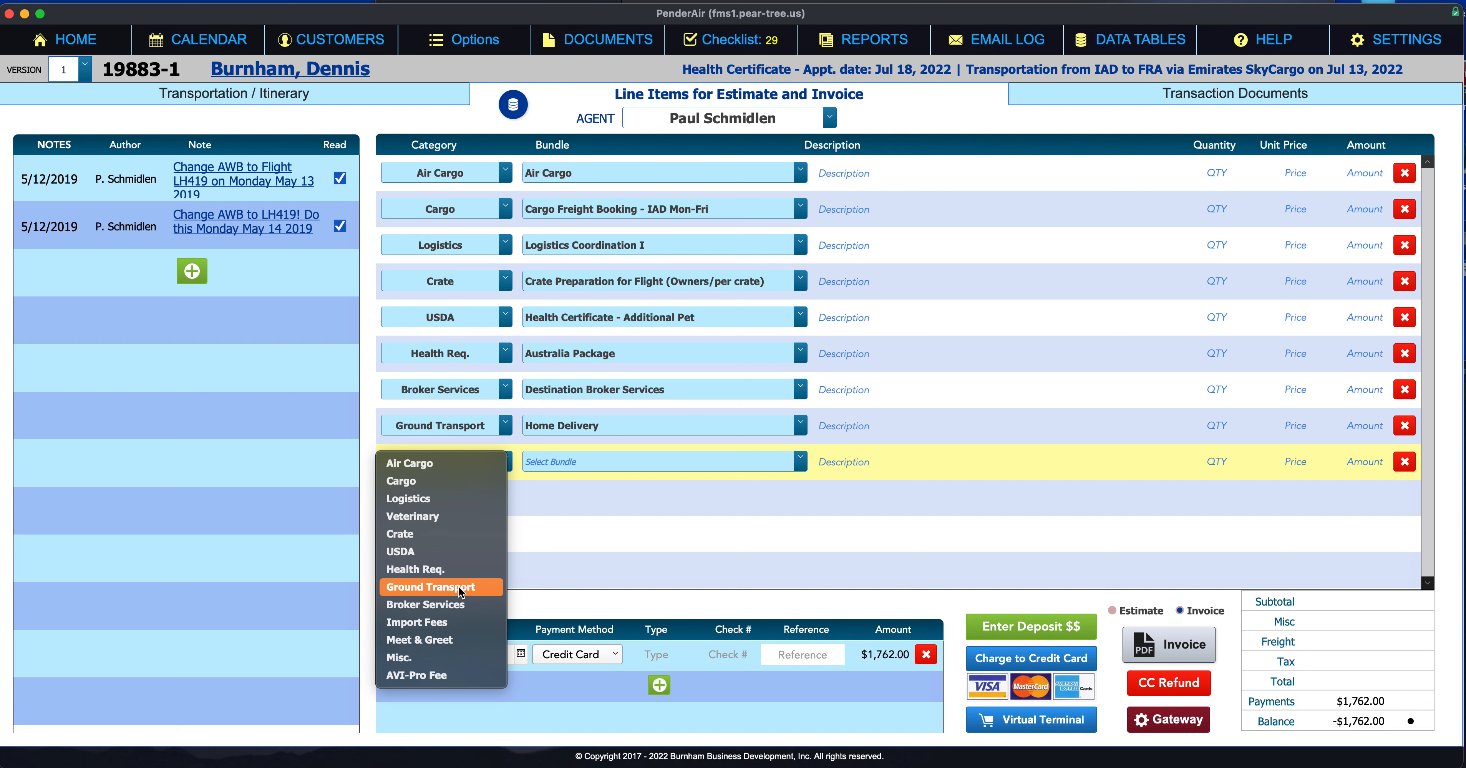
left_click(445, 553)
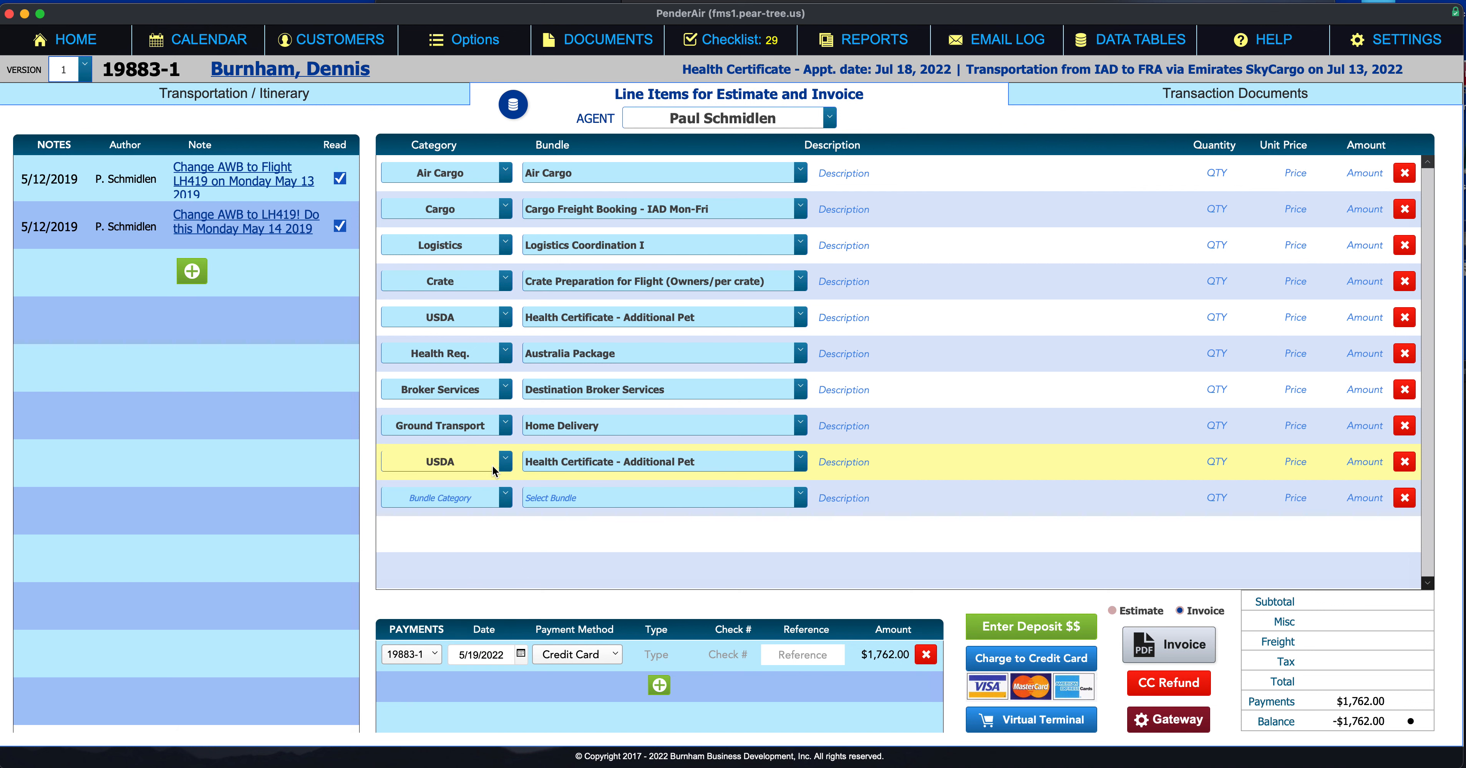
left_click(559, 463)
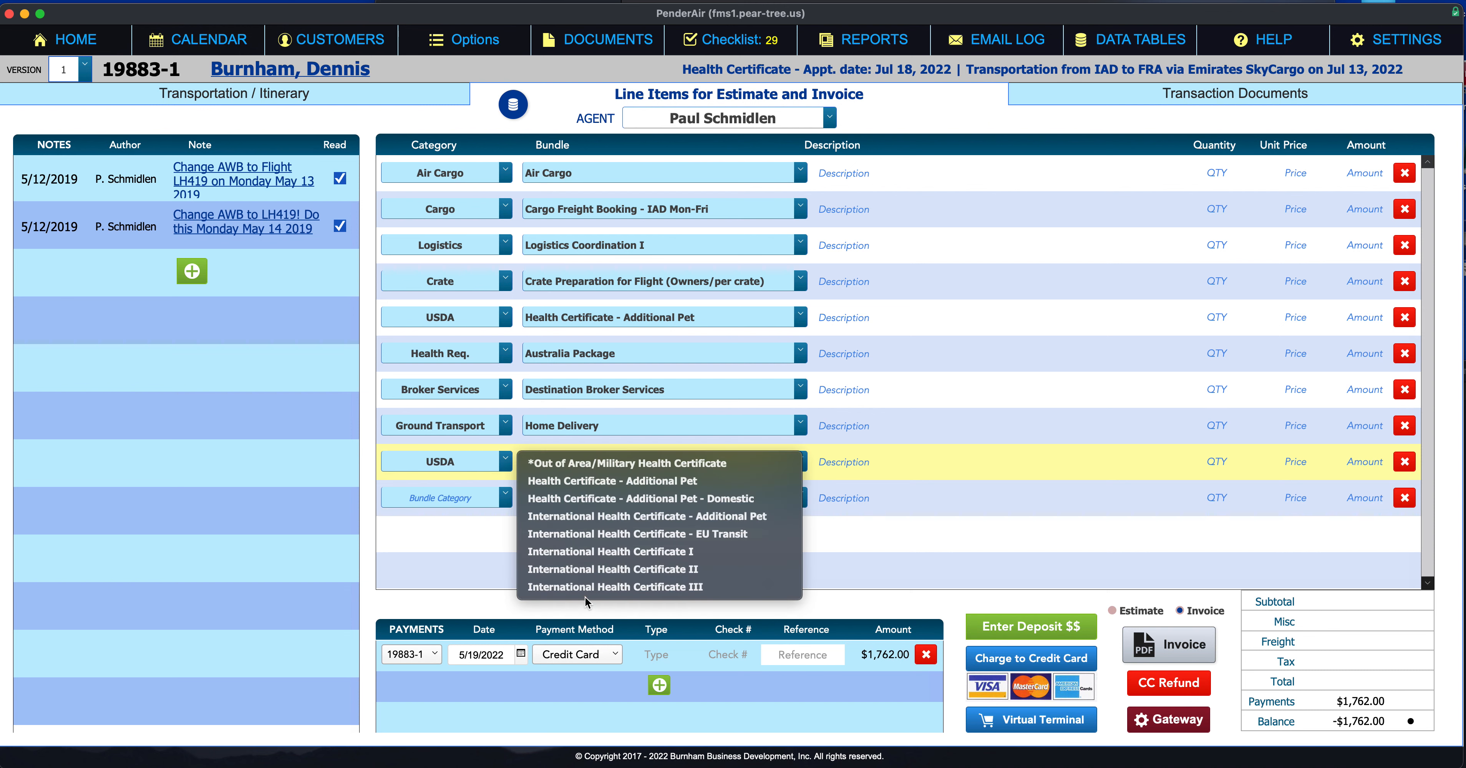
left_click(469, 462)
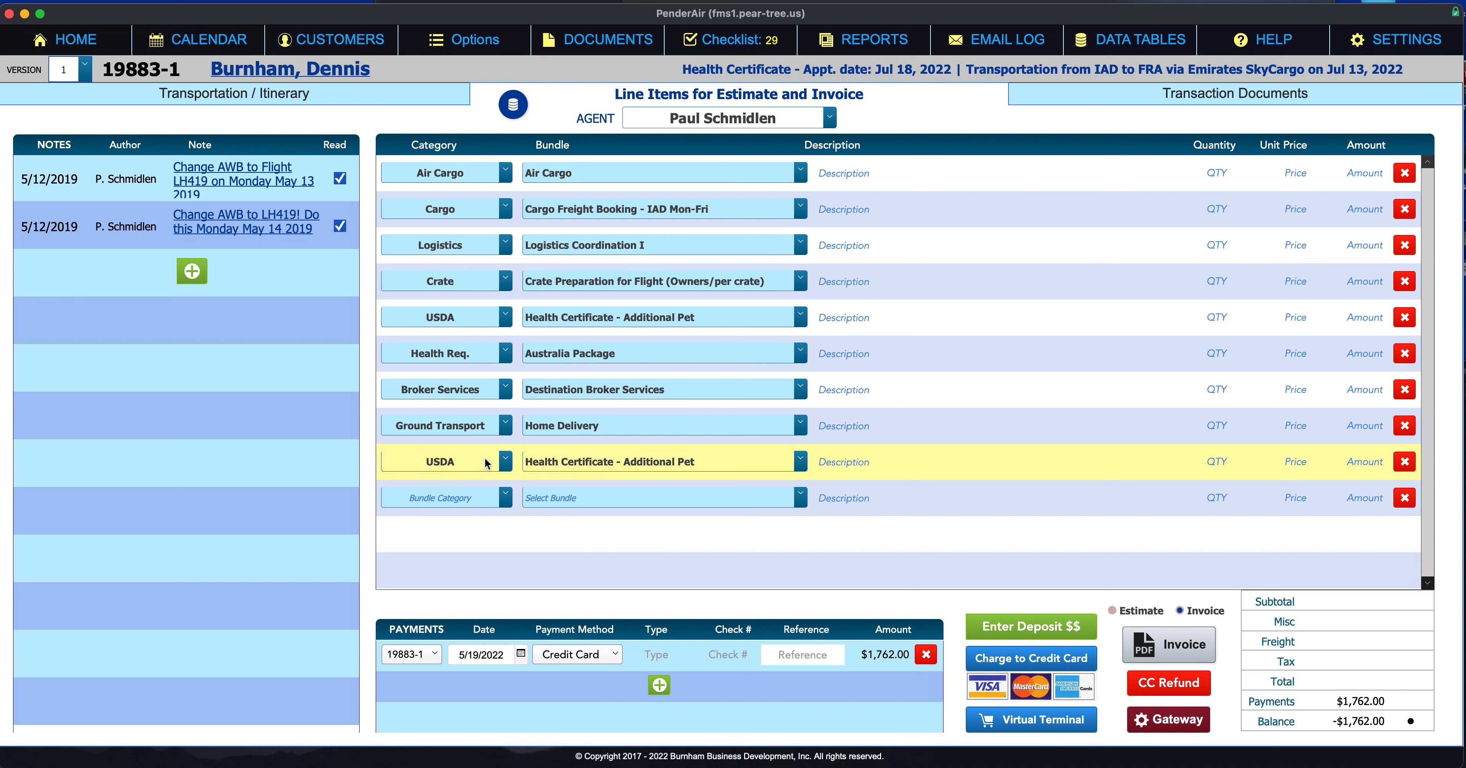
left_click(1402, 462)
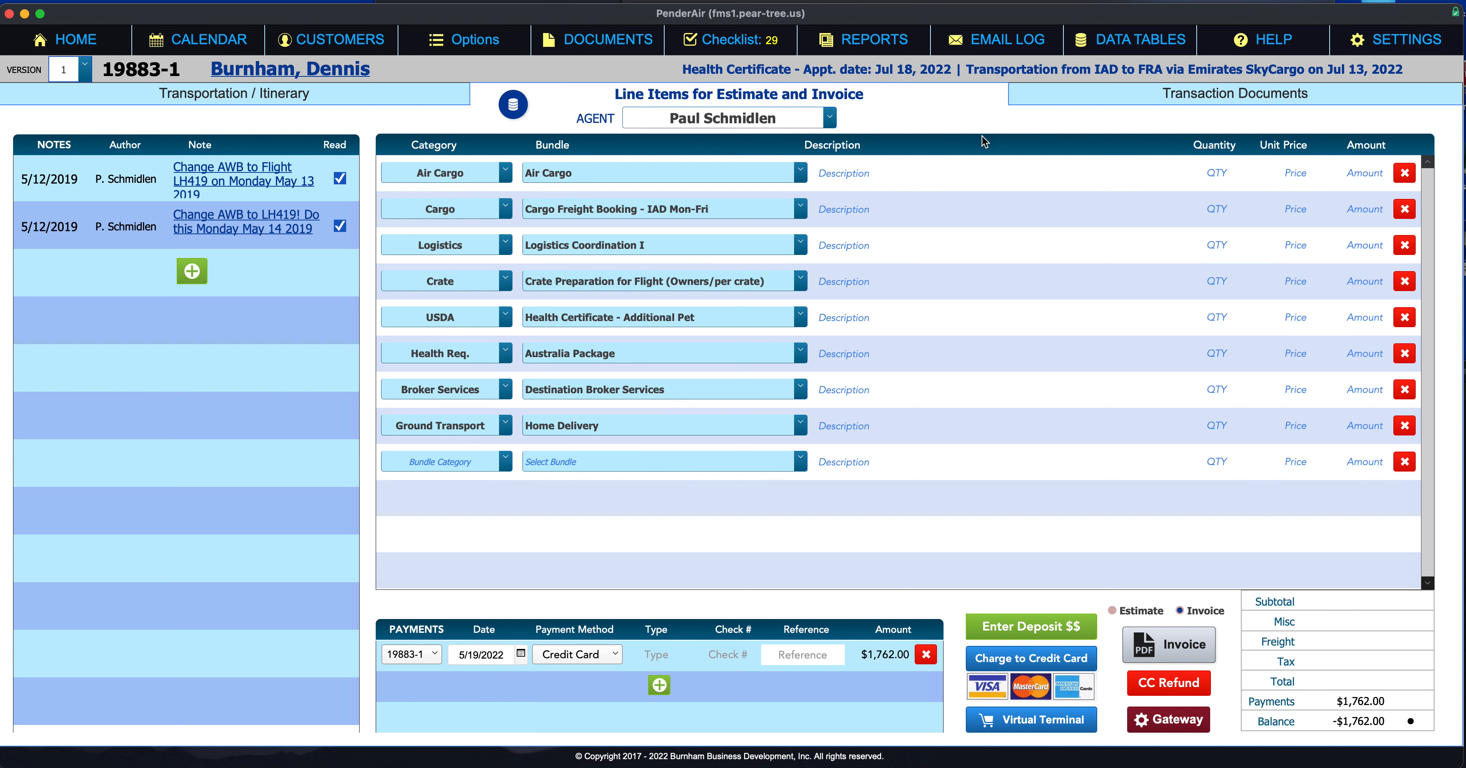
Step: Go to Data Tables' Species / Breeds / Kennels / Bundles page and scroll through the priced bundles
left_click(1098, 46)
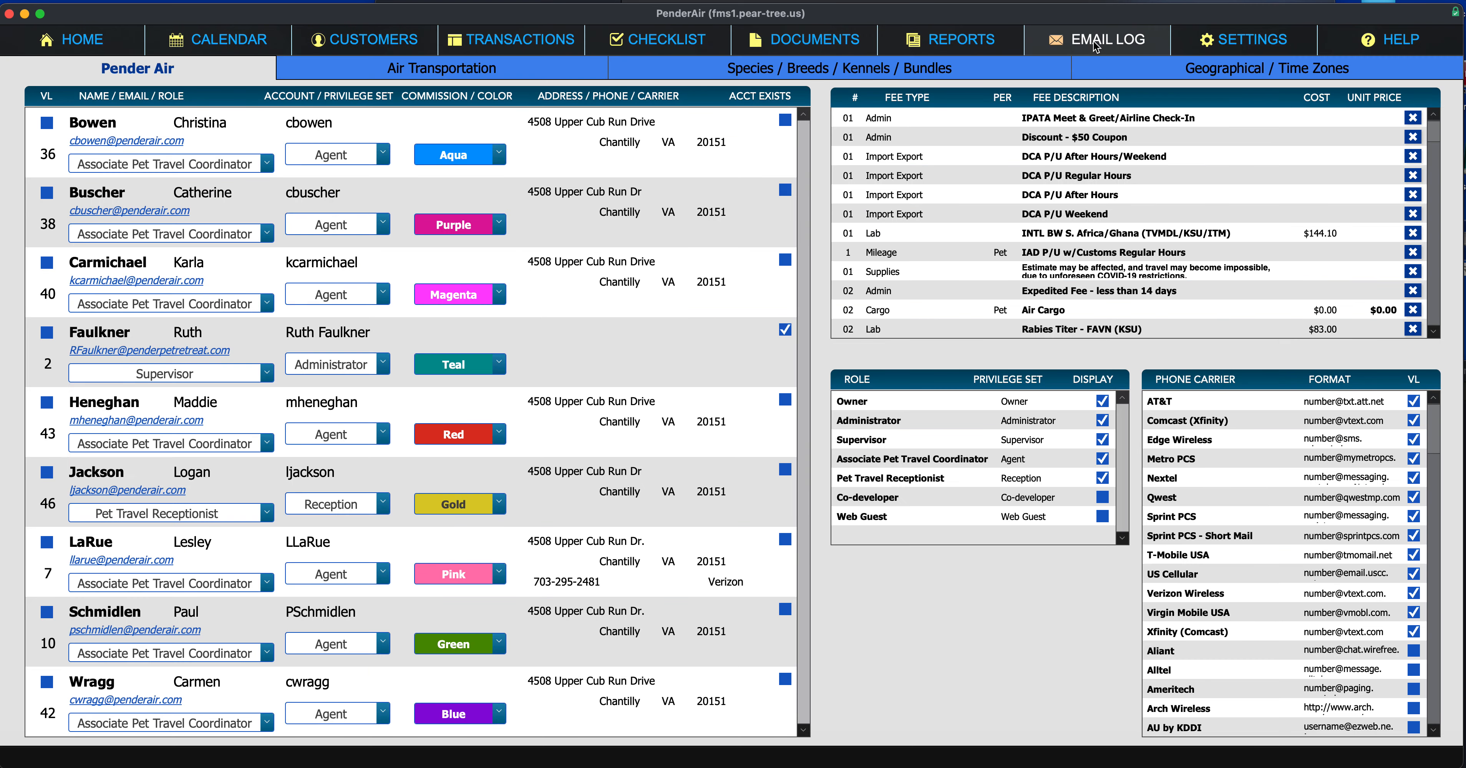
left_click(938, 76)
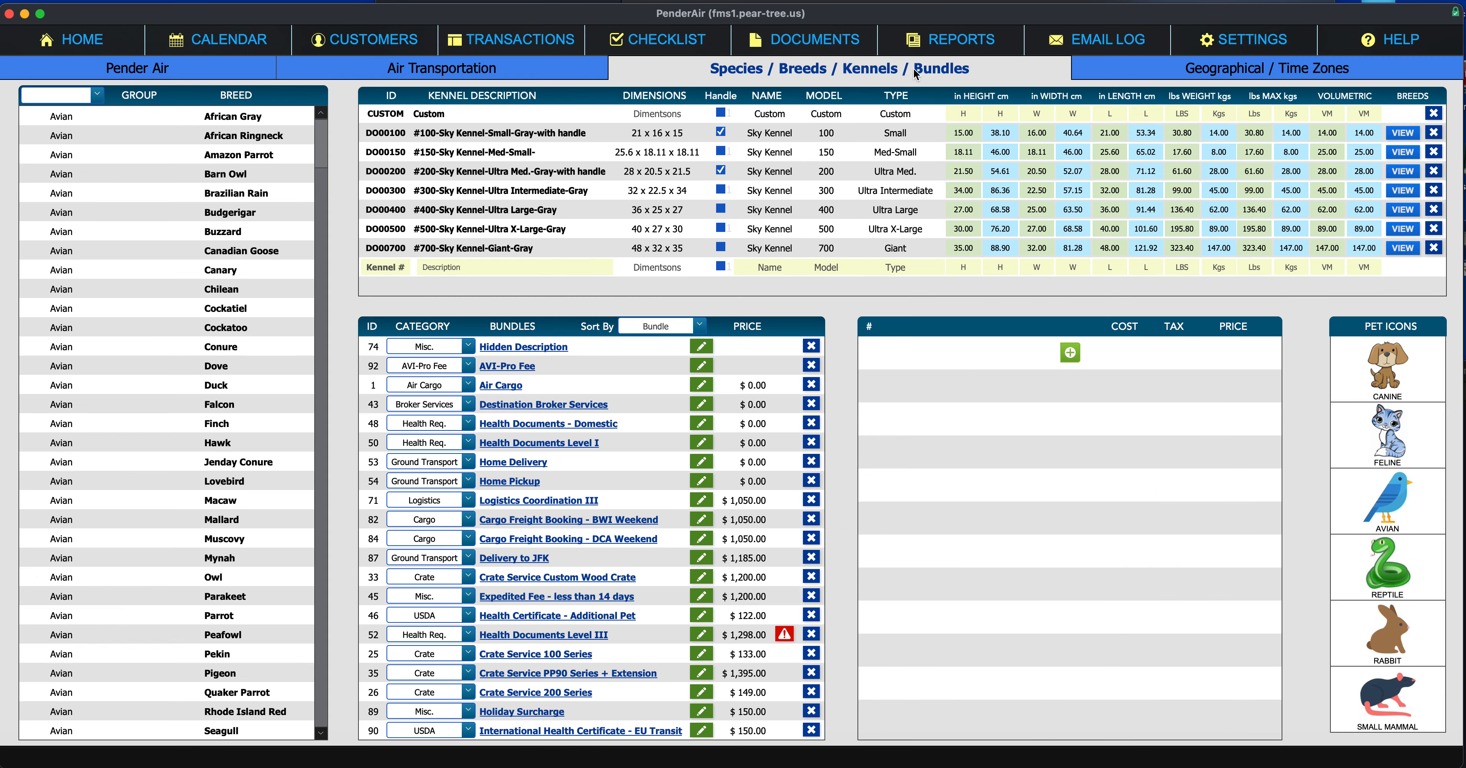
scroll(615, 431, "down", 10)
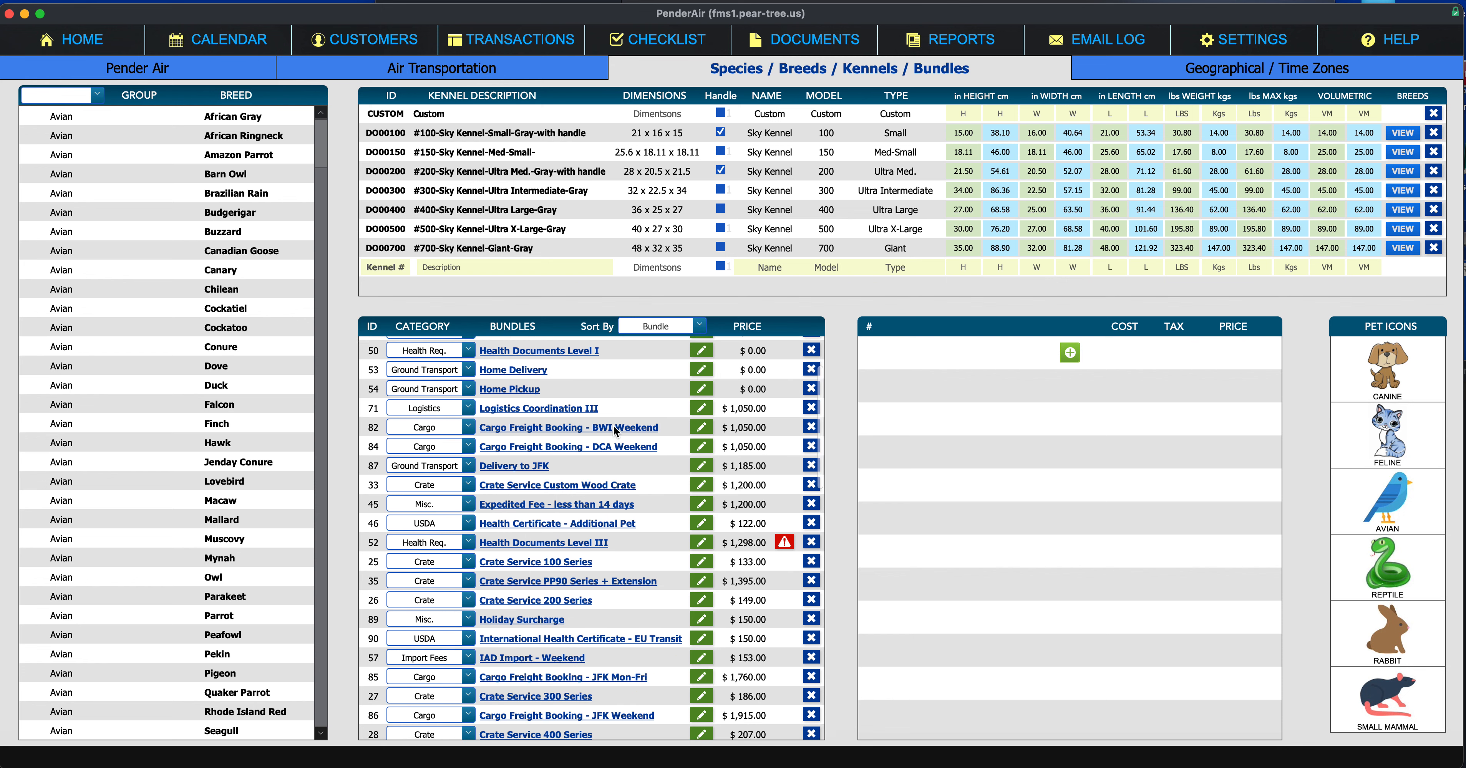
scroll(615, 431, "down", 3)
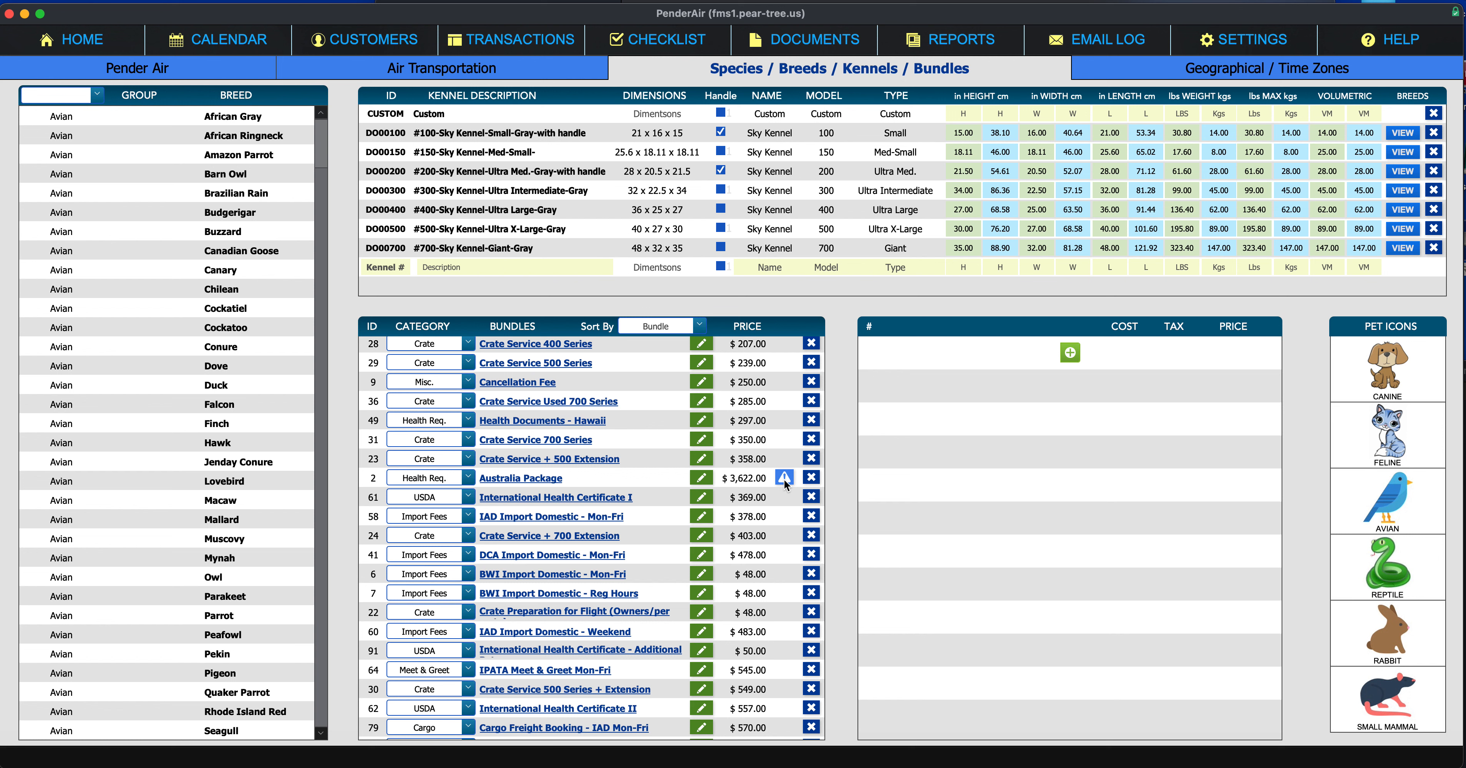
Step: Inspect the Australia Package's items, prices and missing-price warning without editing its name
mouse_move(785, 478)
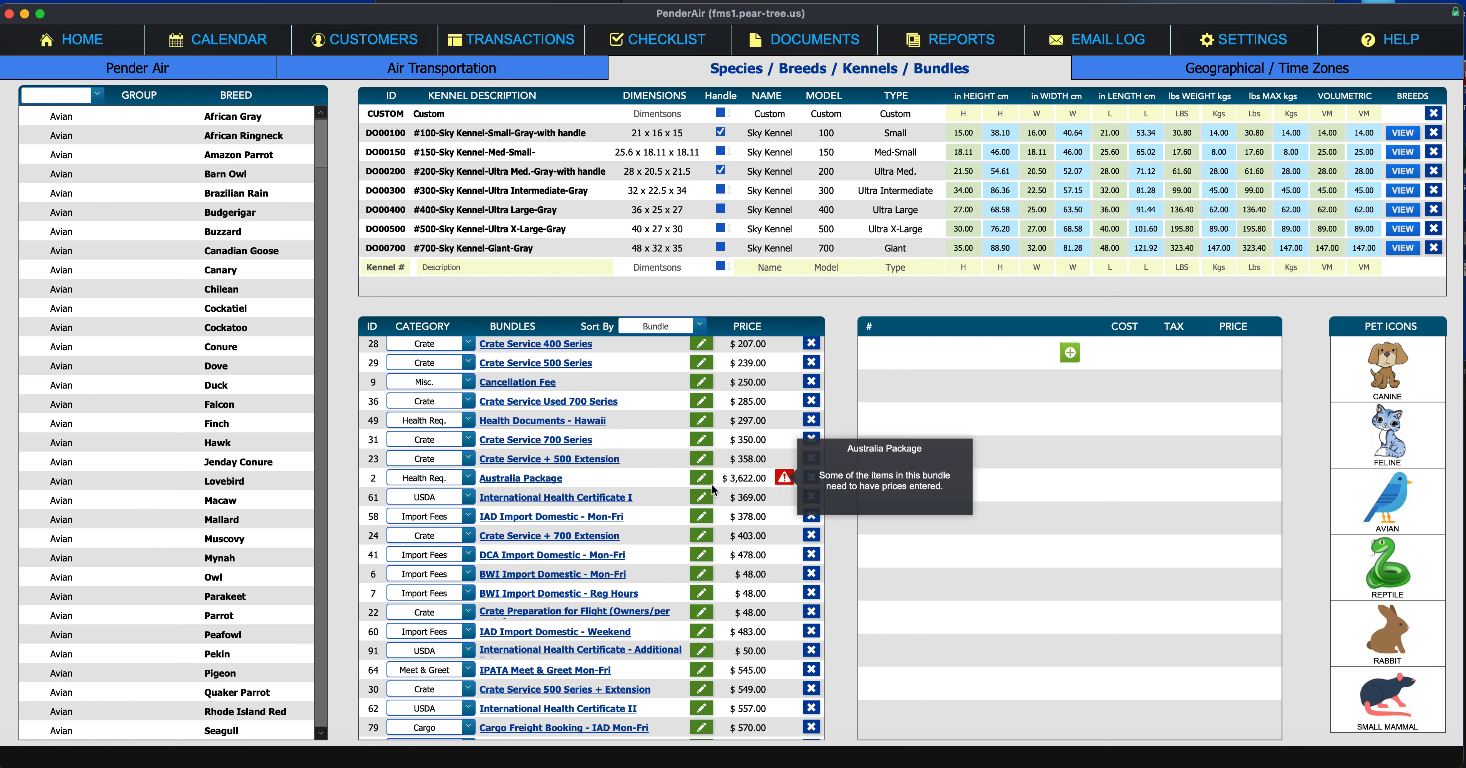
left_click(677, 484)
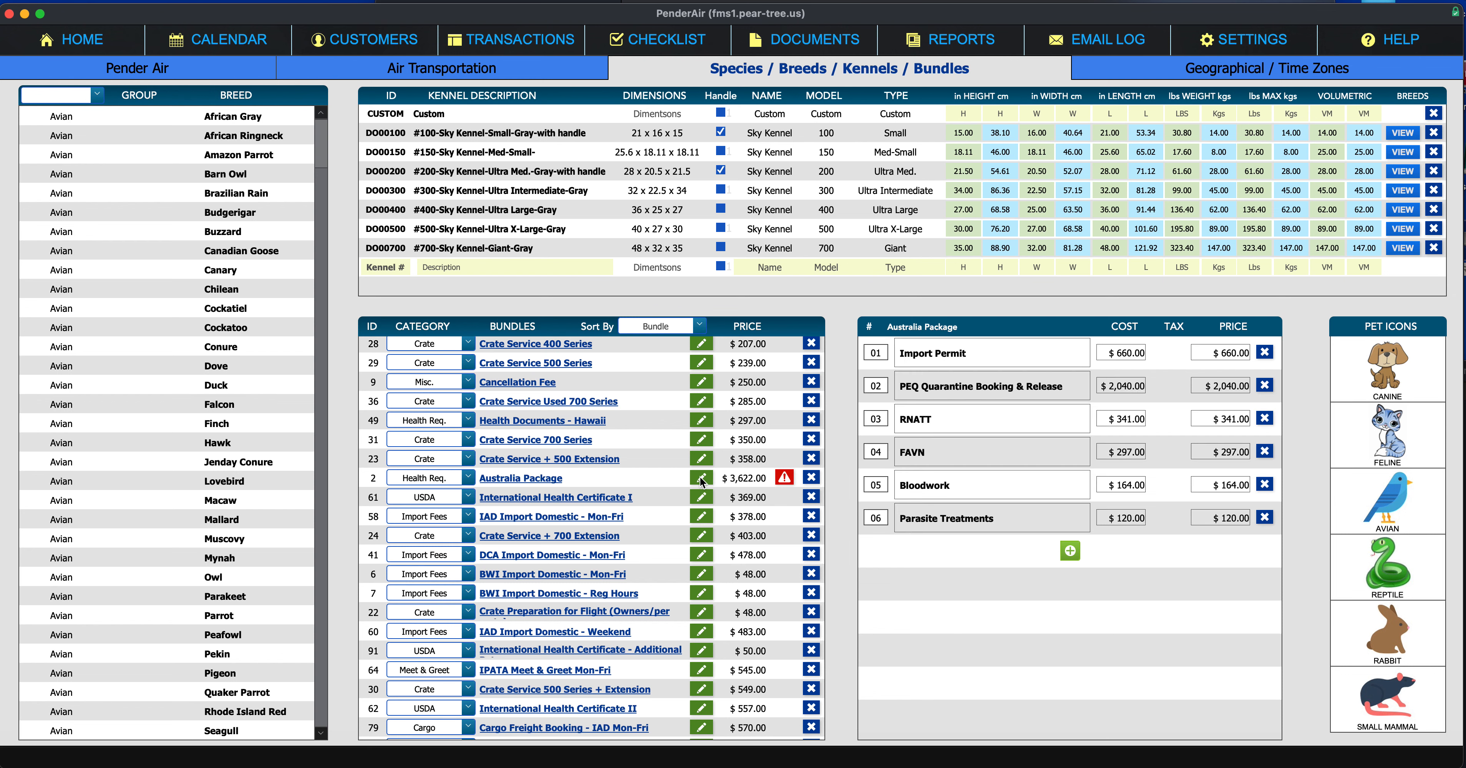
left_click(702, 479)
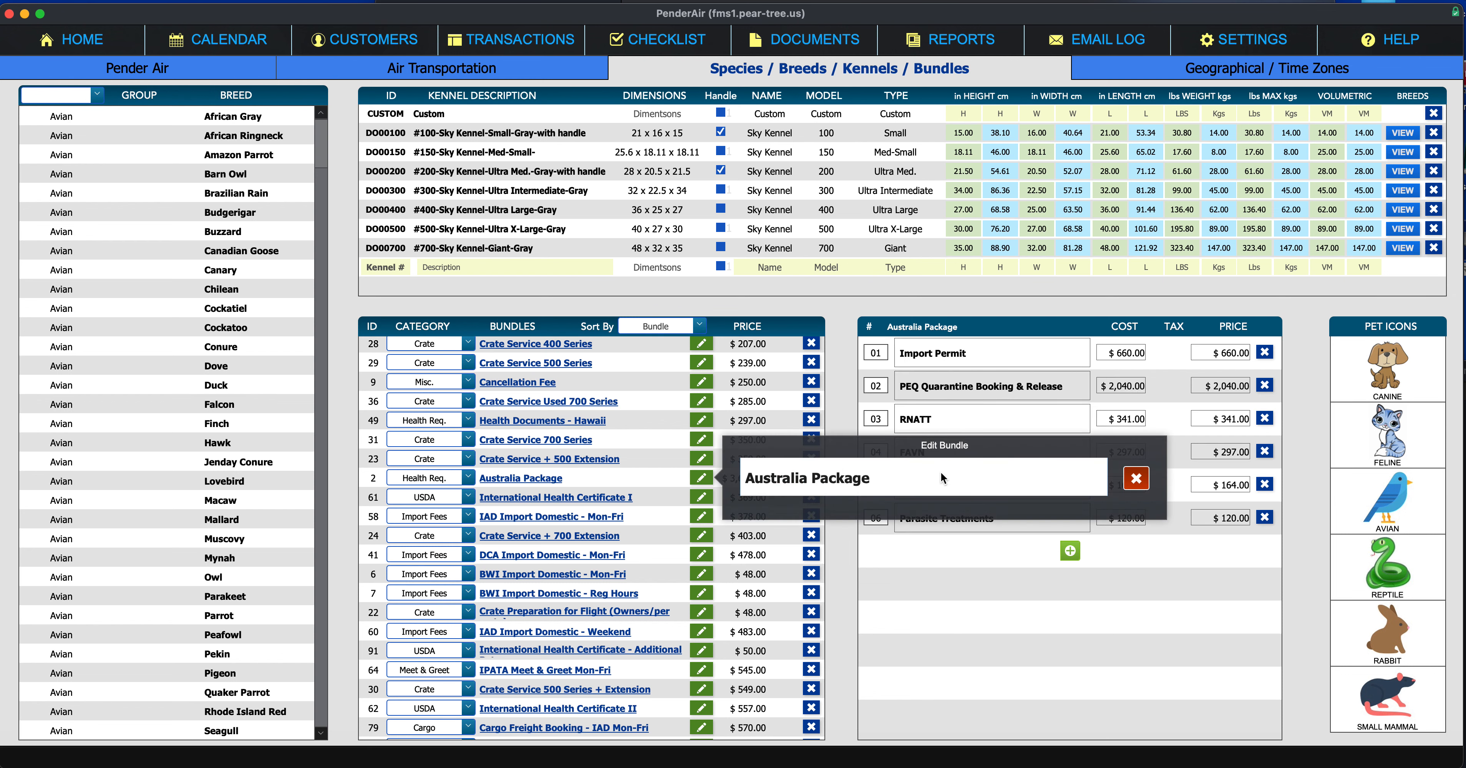
left_click(1135, 480)
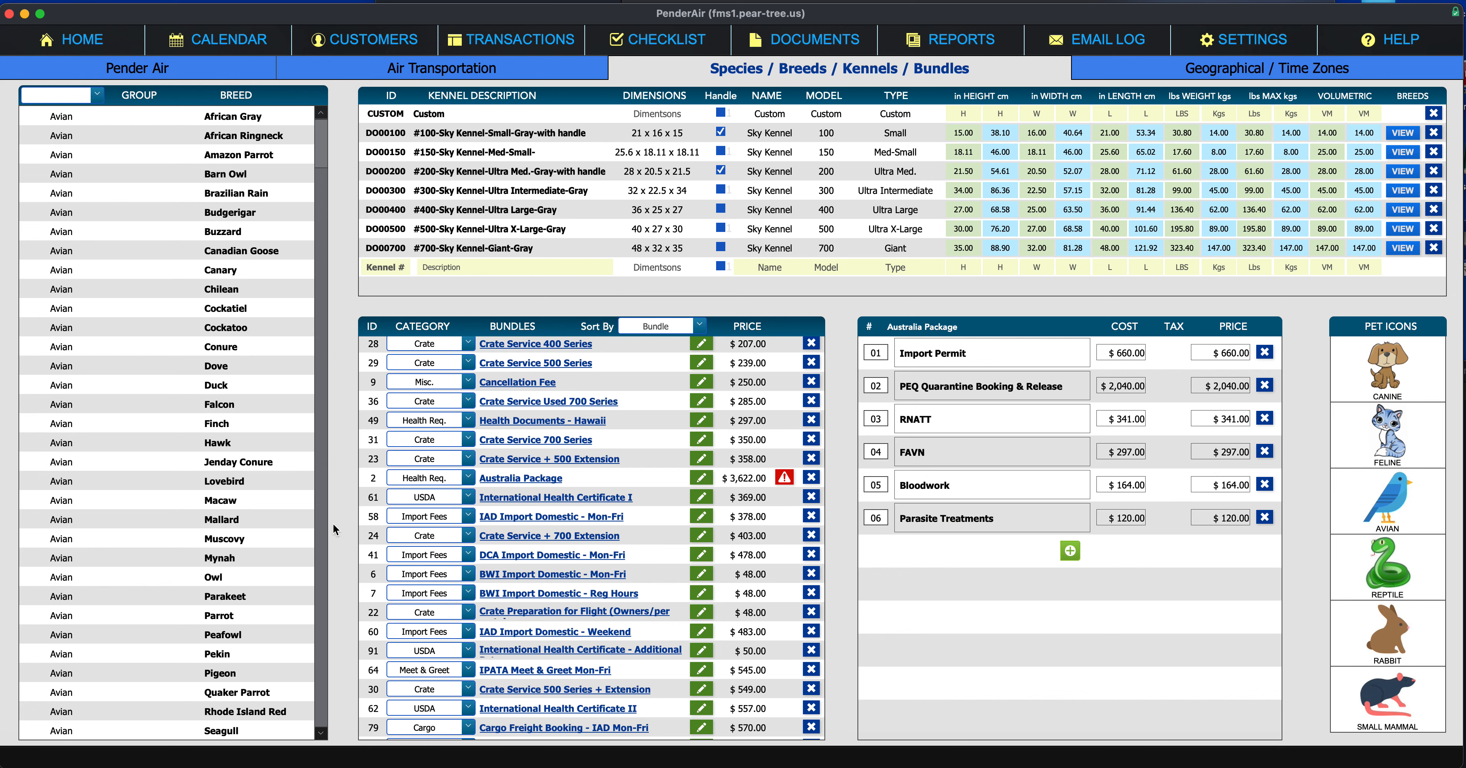
left_click(494, 481)
left_click(784, 478)
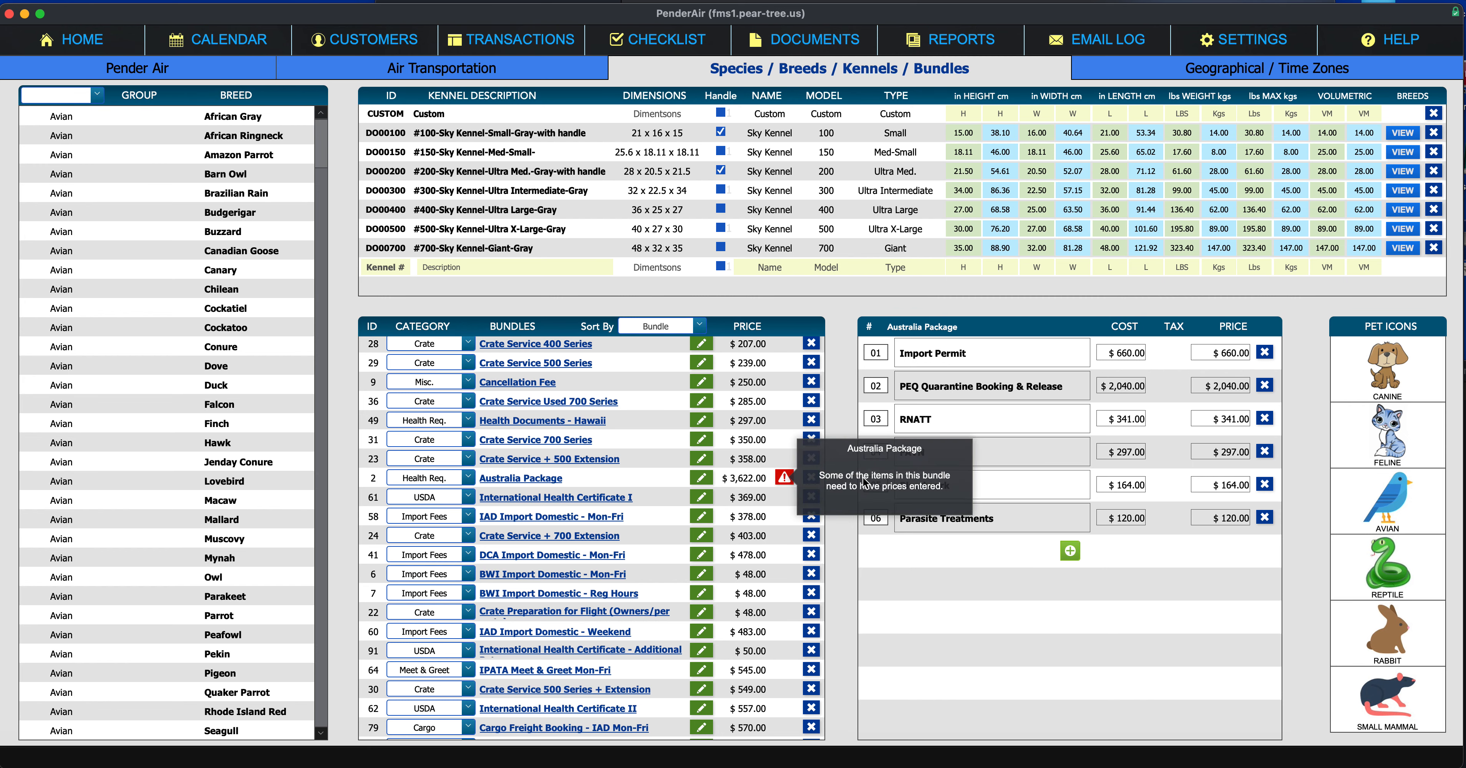
left_click(886, 516)
scroll(758, 494, "down", 3)
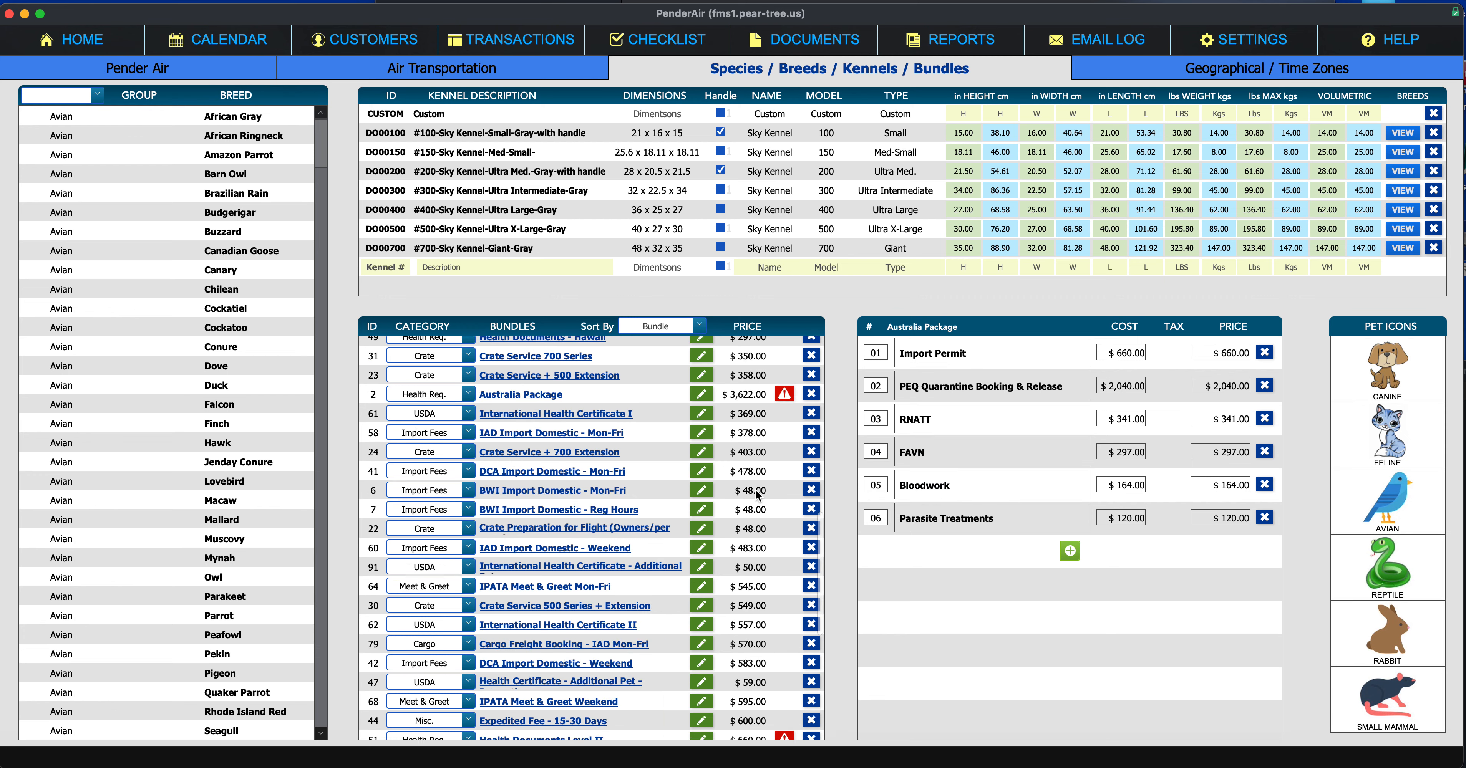
scroll(758, 494, "down", 12)
left_click(783, 430)
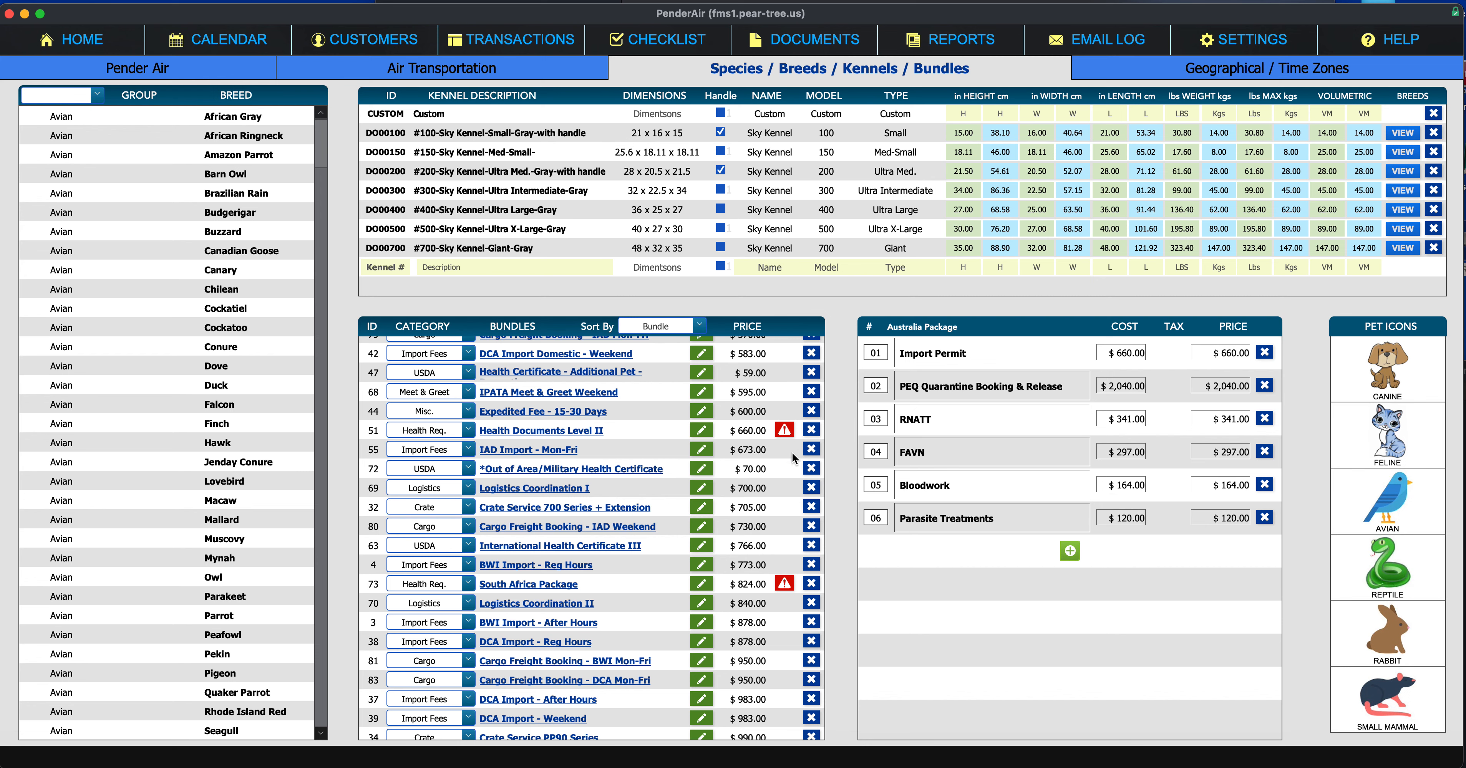
left_click(577, 433)
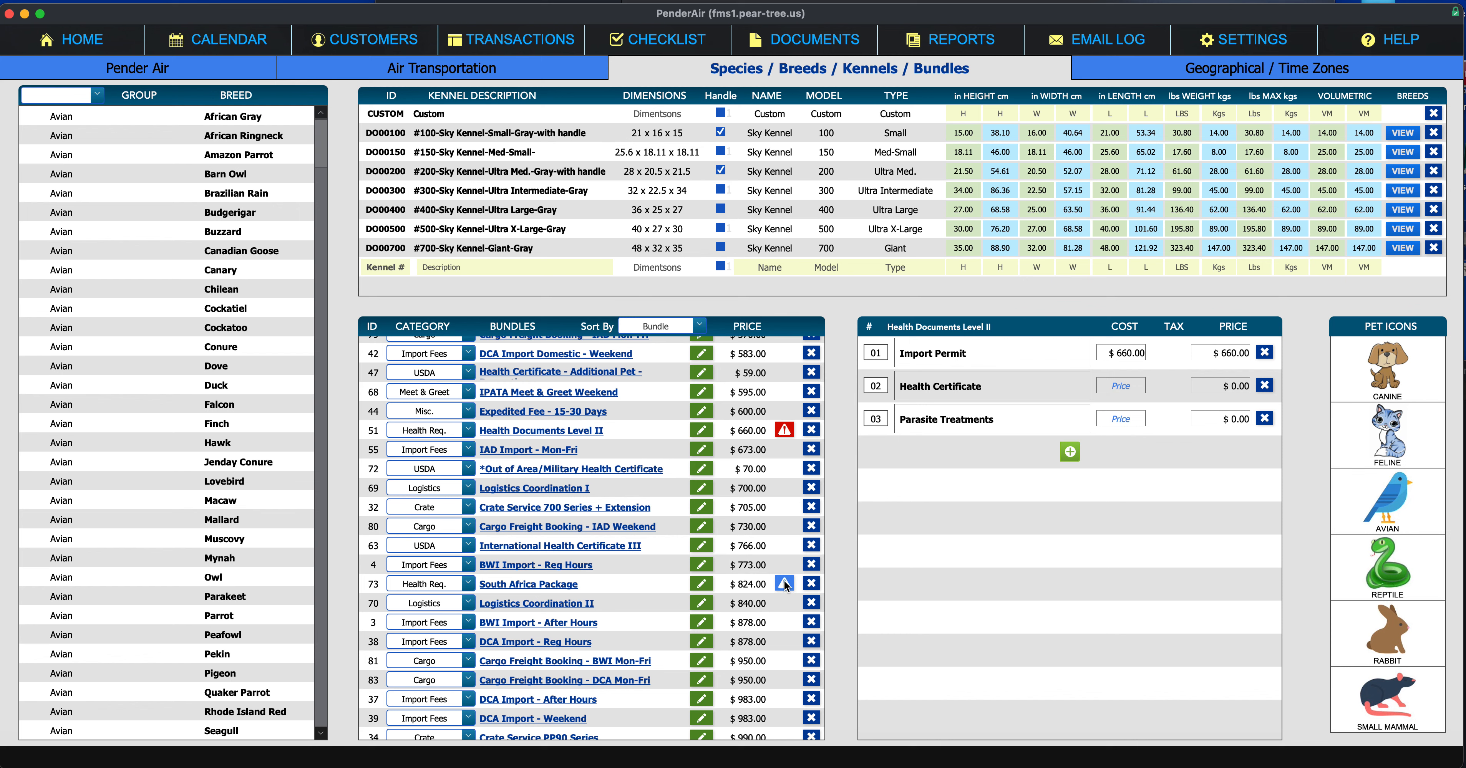
mouse_move(782, 585)
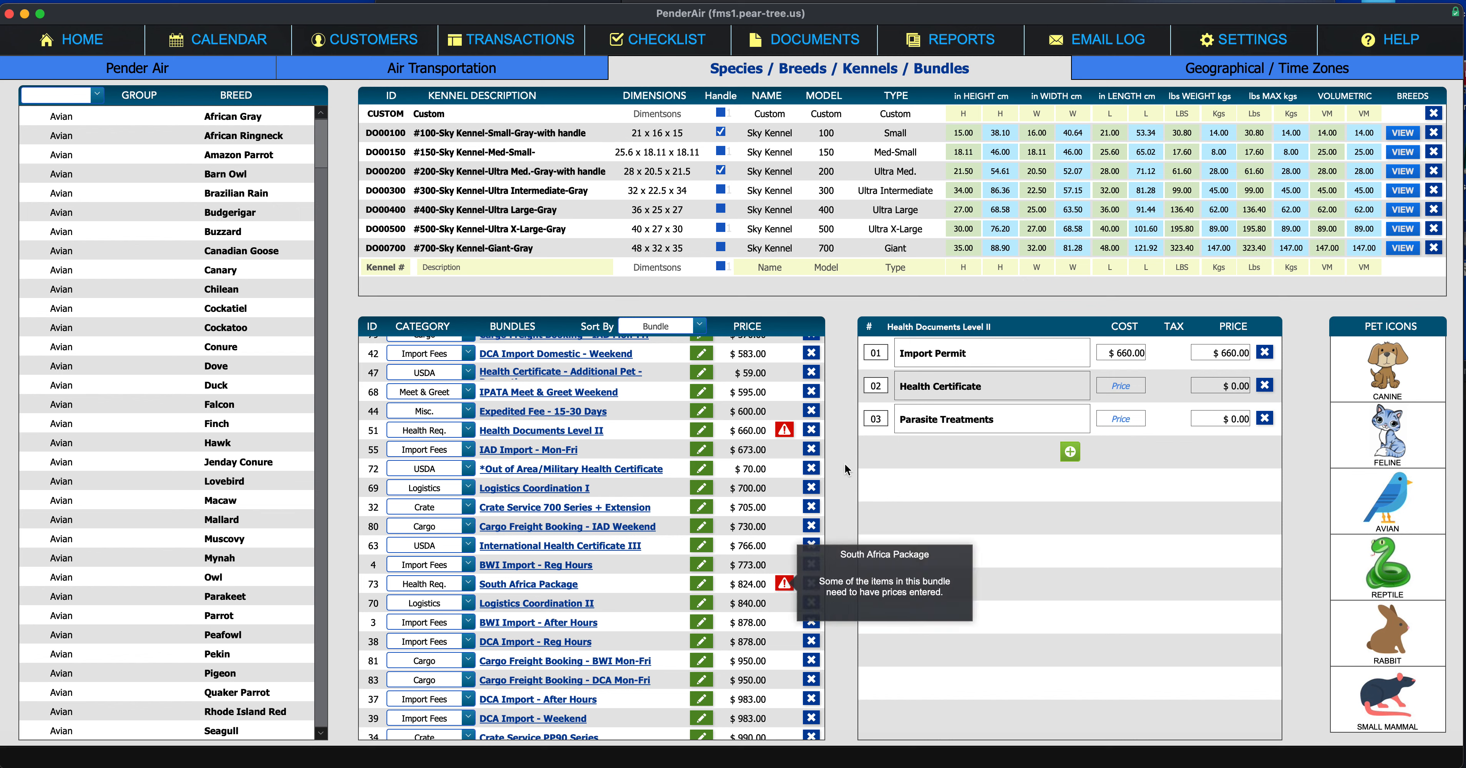
left_click(546, 586)
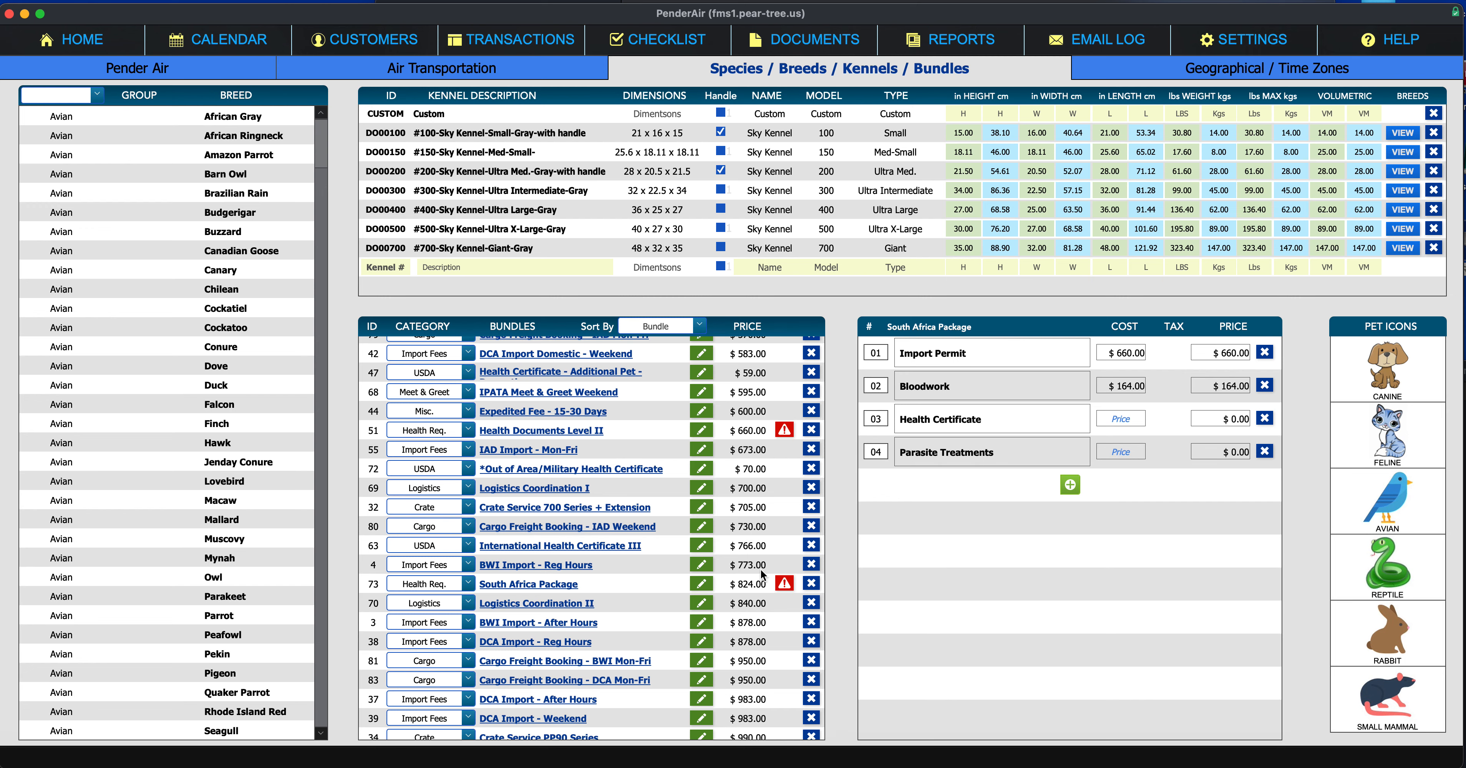
scroll(764, 574, "up", 10)
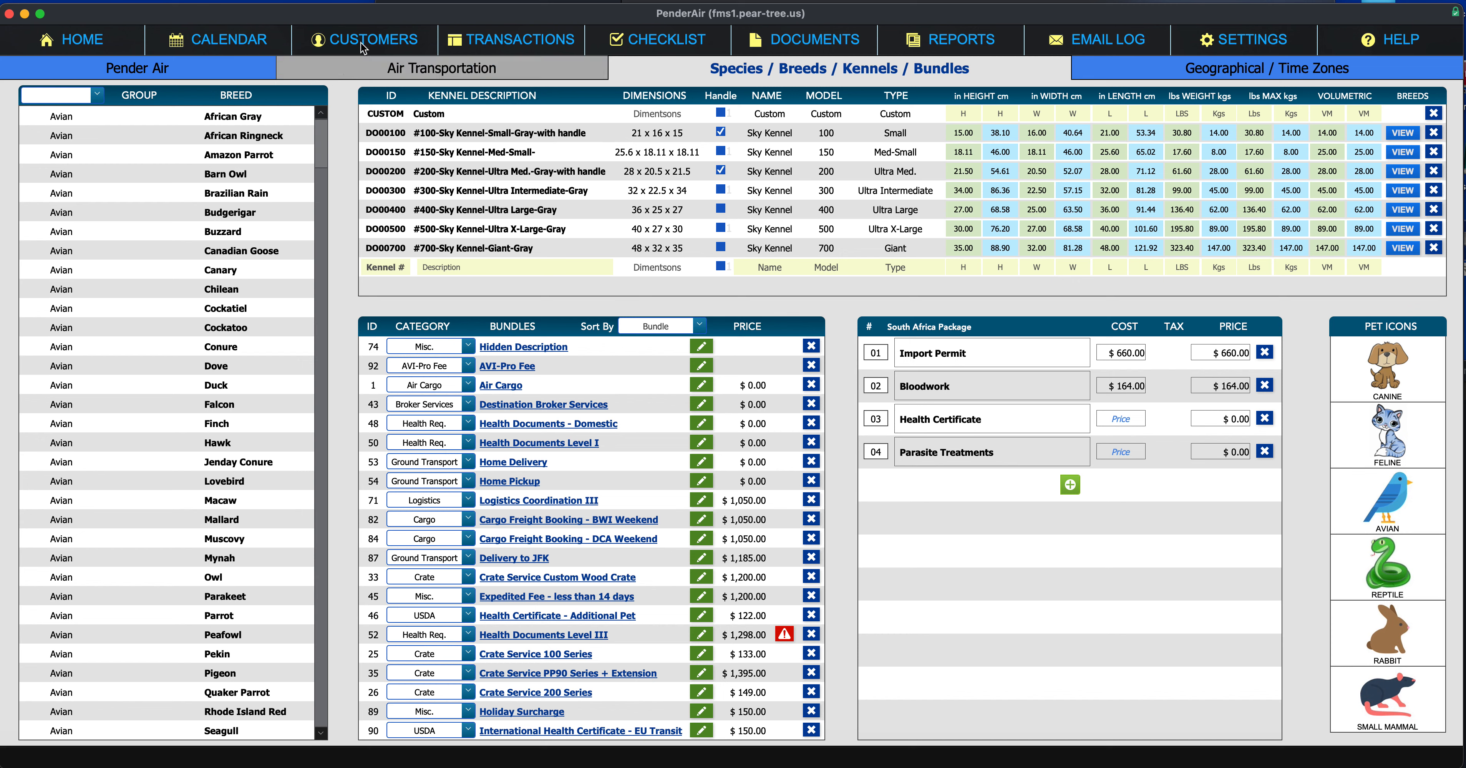
left_click(480, 44)
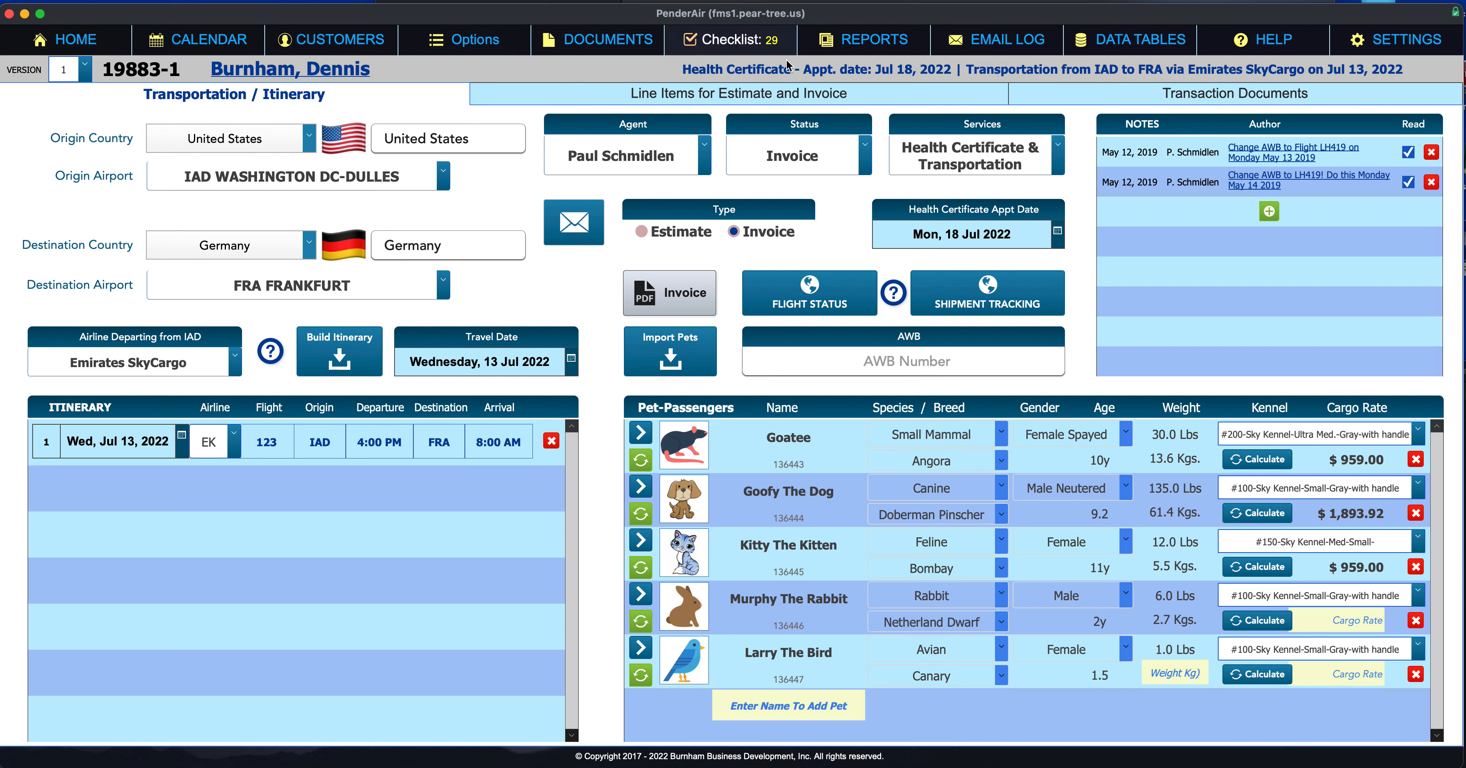